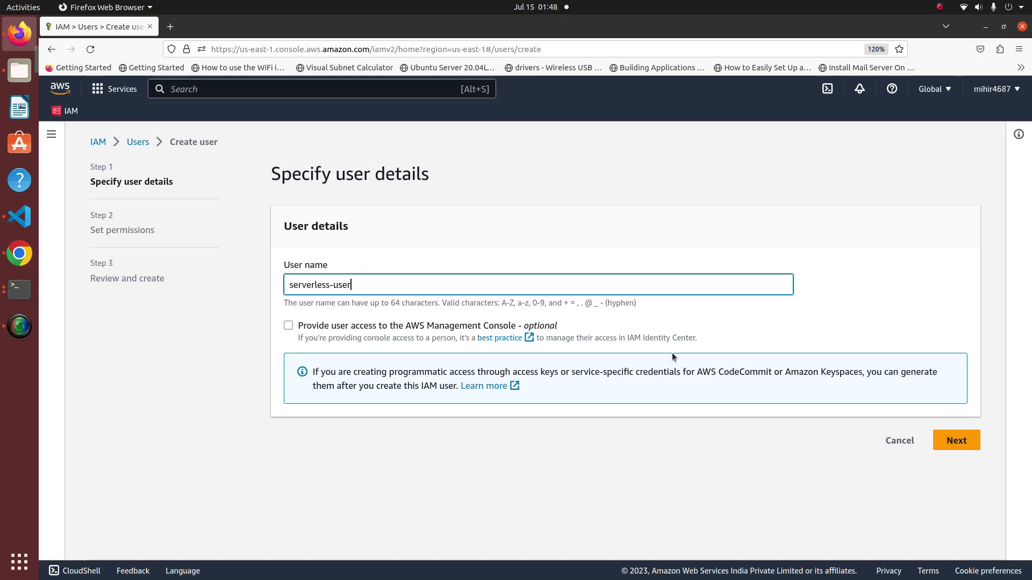
Create the IAM user serverless-user without console access, group membership, policies or tags
click(950, 439)
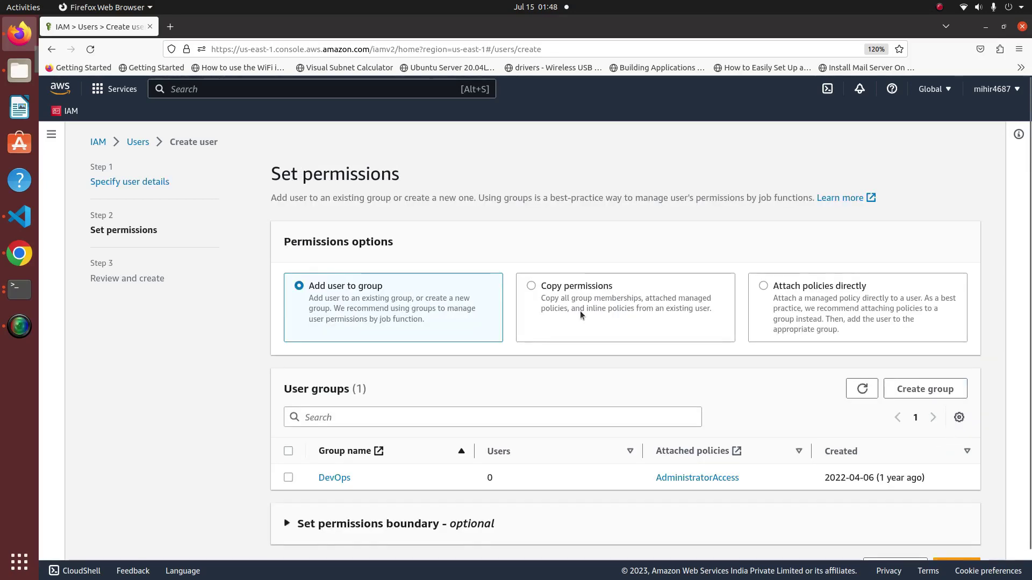
scroll(579, 310, down, 1)
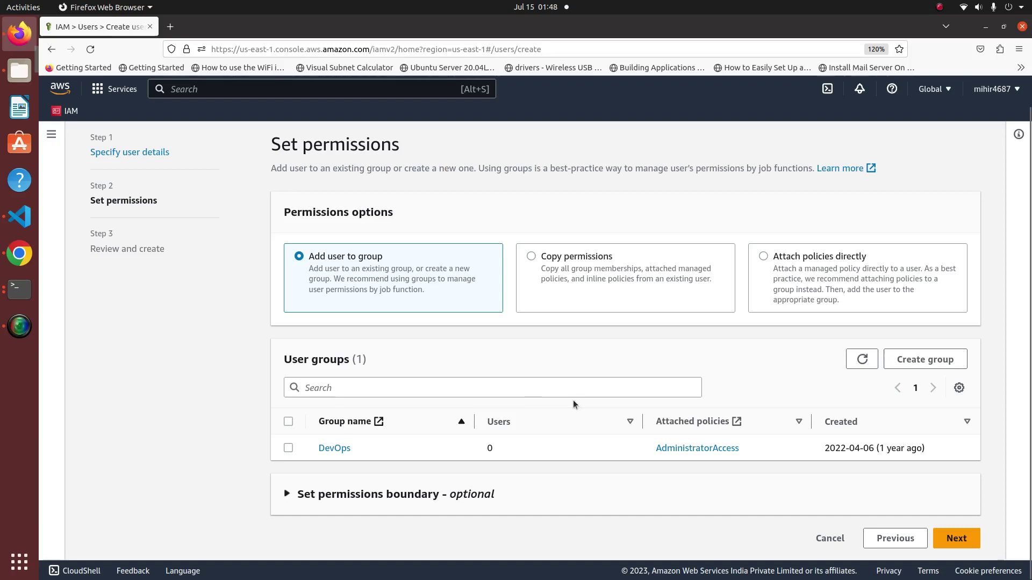
click(956, 538)
scroll(499, 360, down, 2)
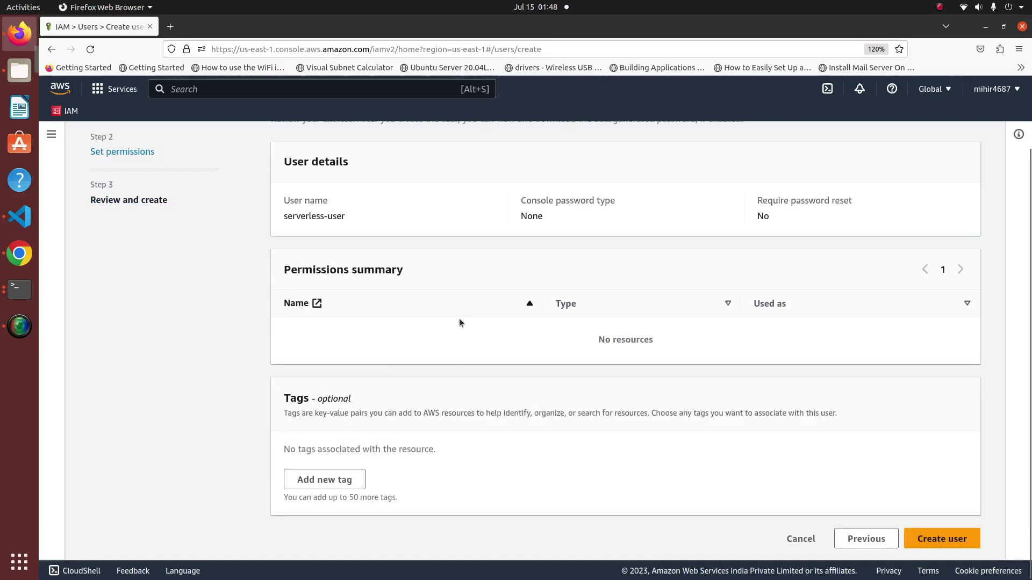
click(940, 539)
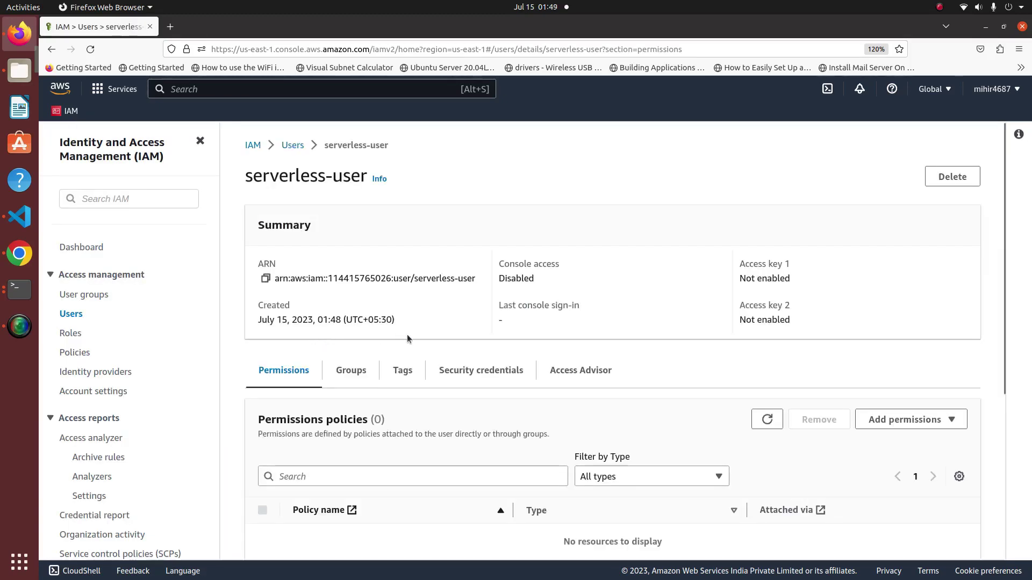
Attach the AdministratorAccess policy directly to serverless-user and check its permissions policies
scroll(344, 319, down, 2)
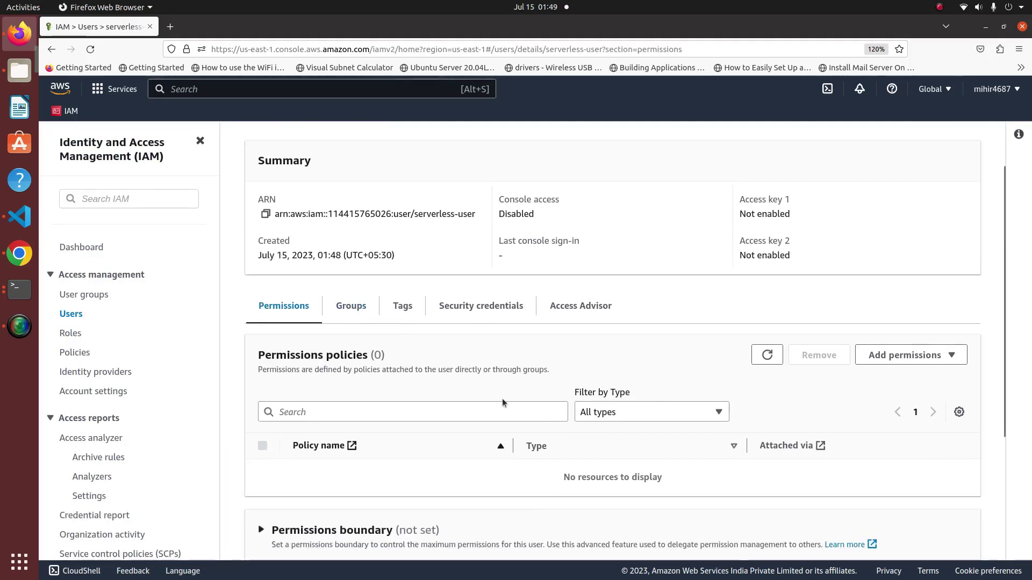
click(884, 358)
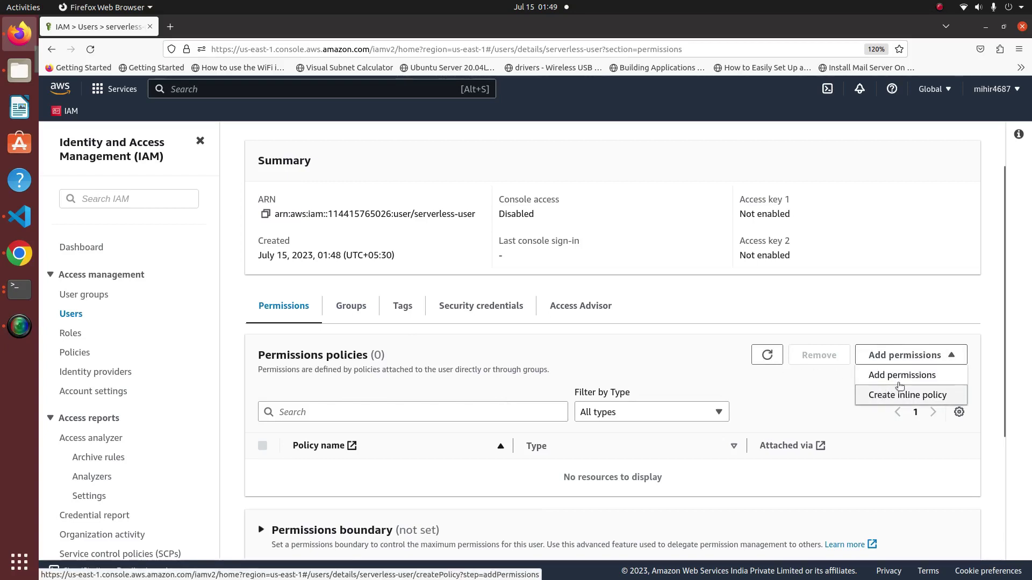
click(894, 375)
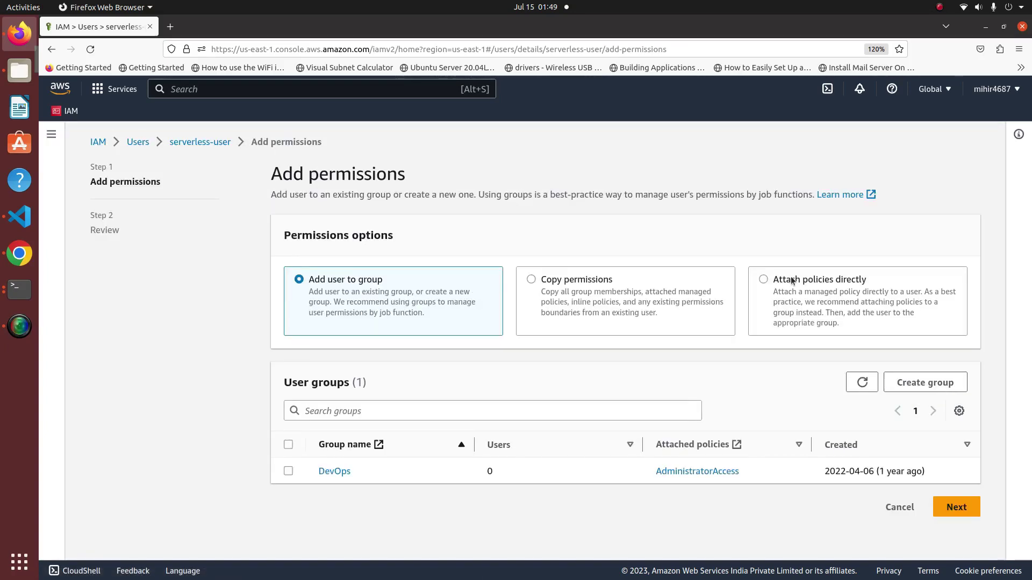
click(792, 281)
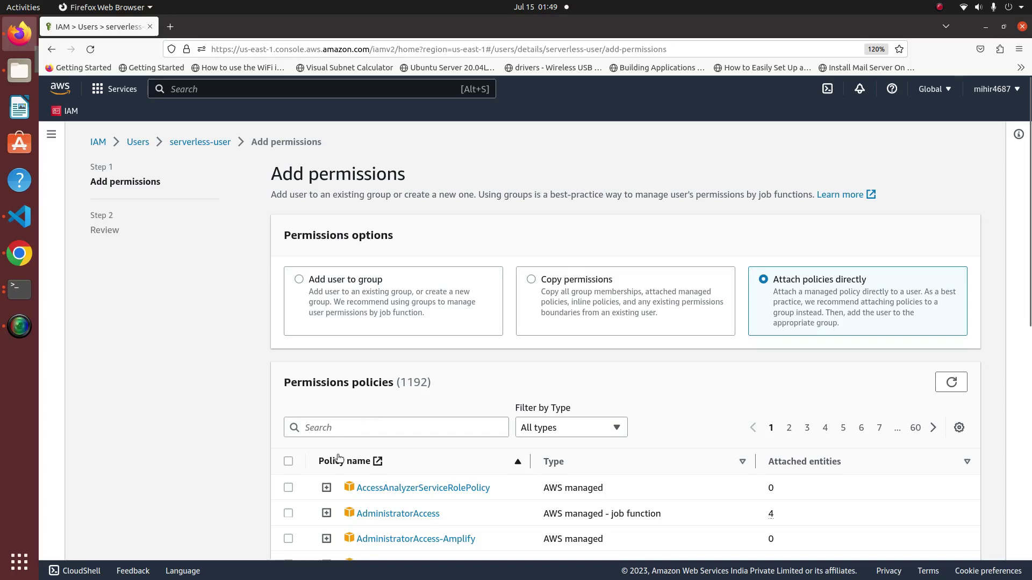
click(288, 513)
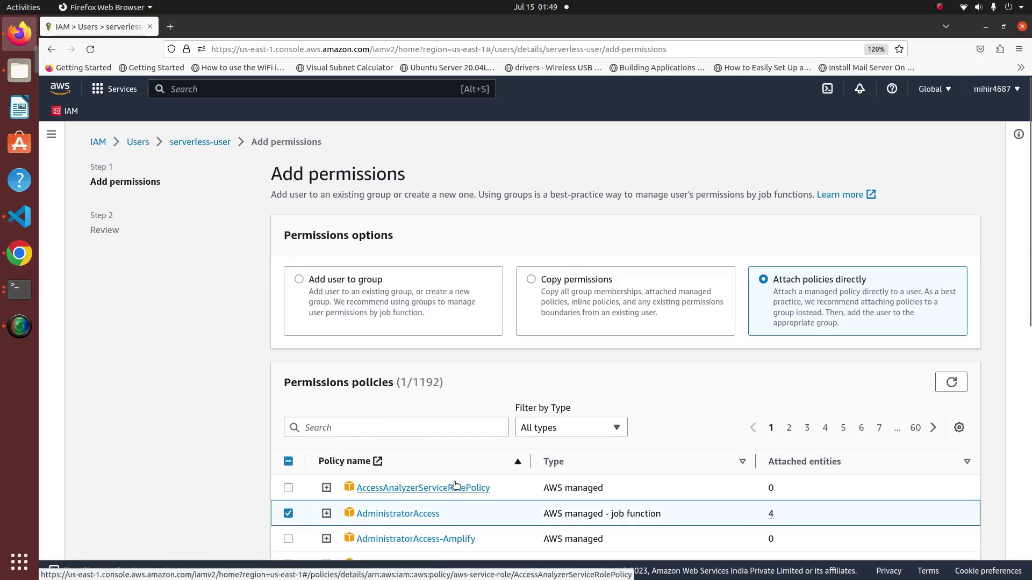
scroll(594, 411, down, 4)
scroll(595, 407, down, 5)
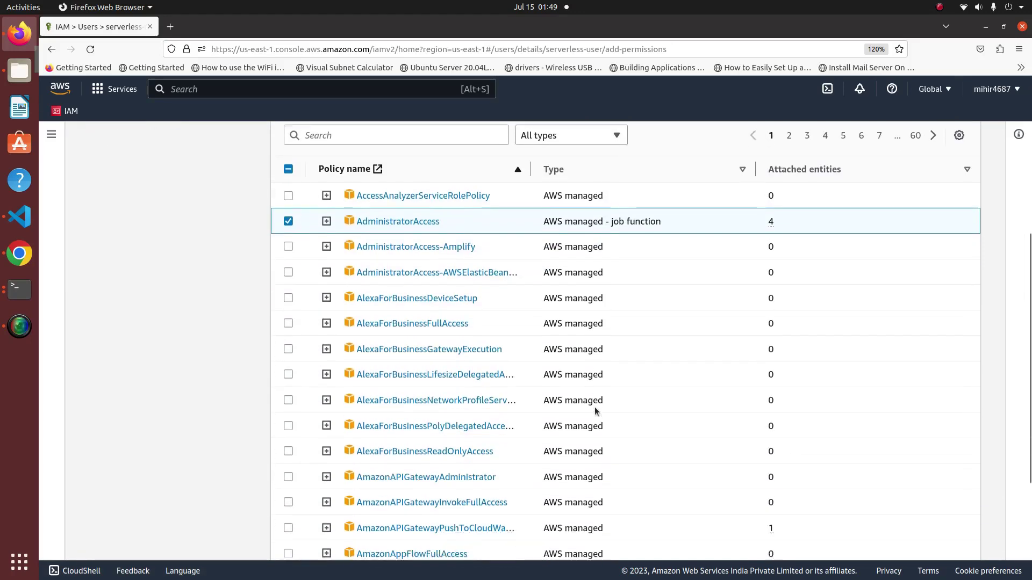
click(957, 539)
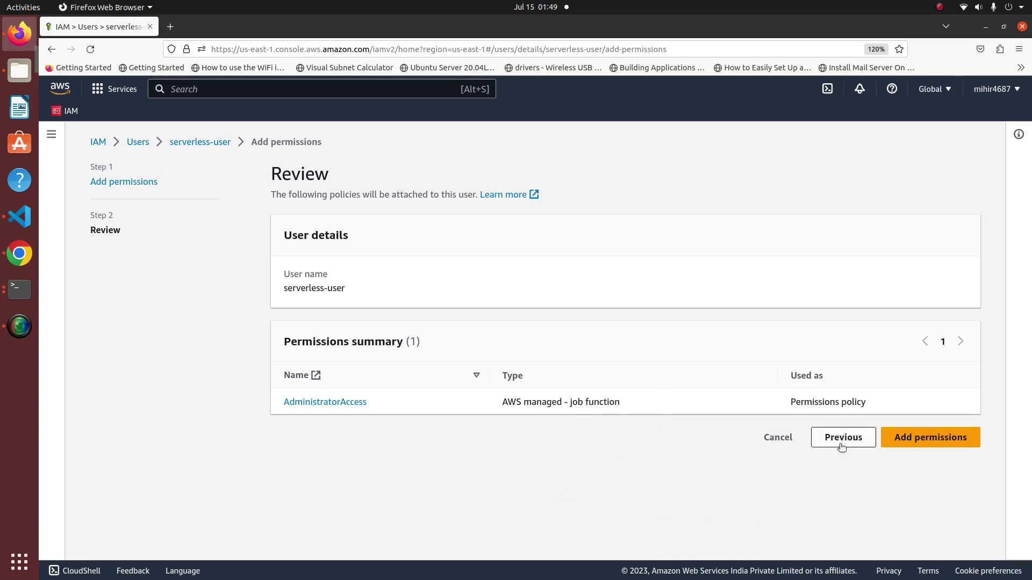
click(909, 440)
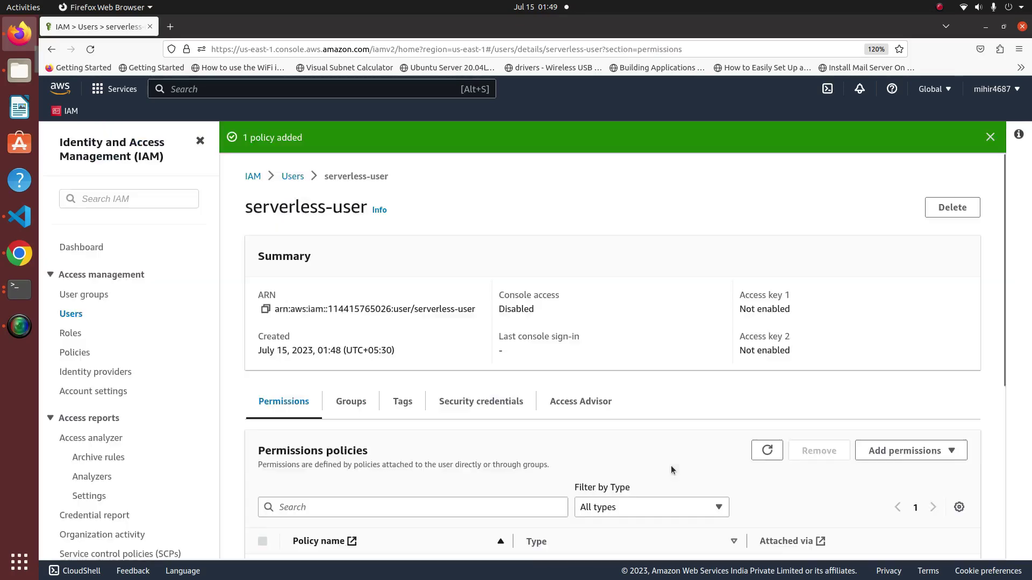
scroll(617, 436, down, 3)
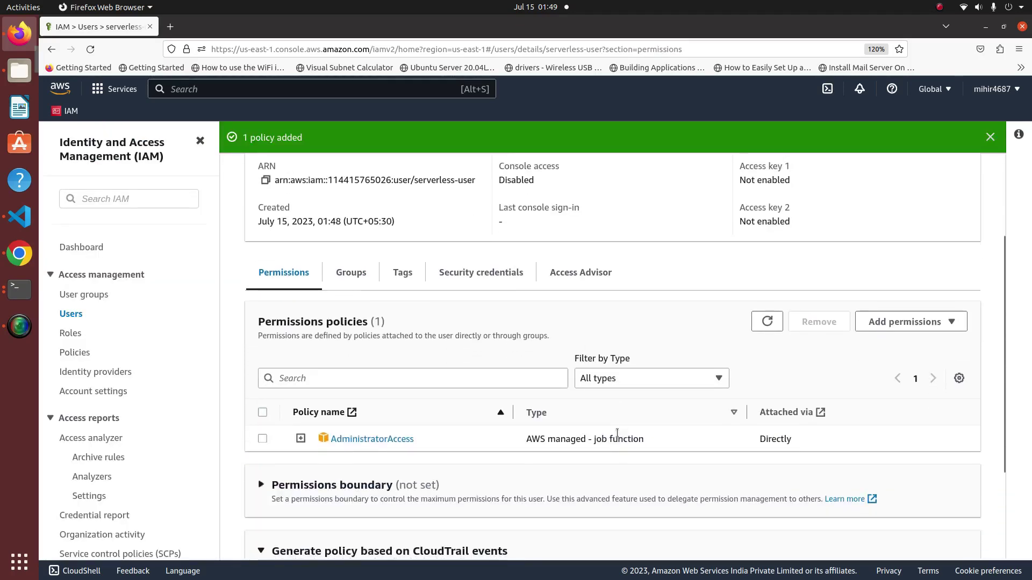
scroll(425, 357, up, 3)
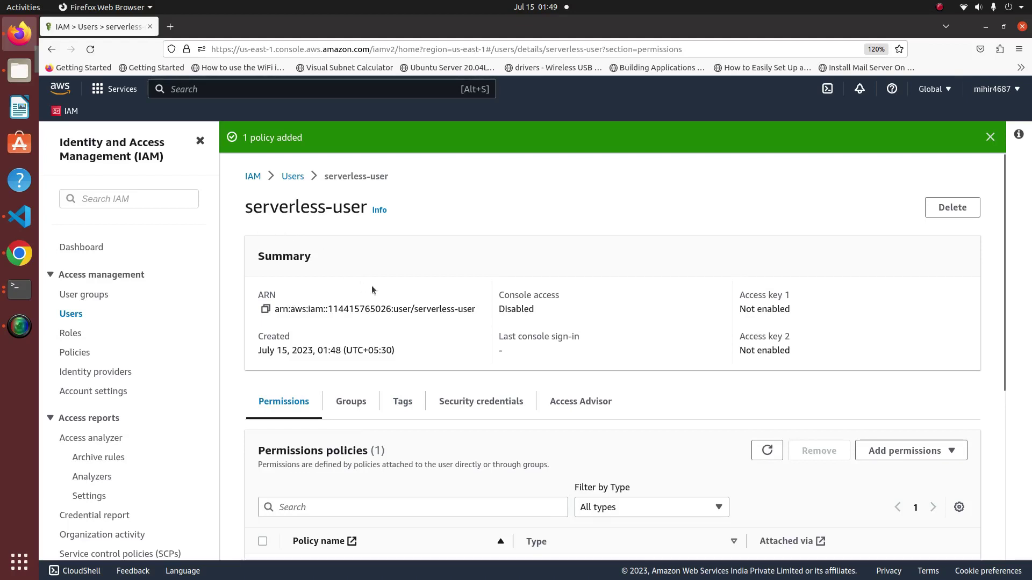
Create an access key for serverless-user with the Command Line Interface (CLI) use case, acknowledging the recommendation and leaving the description tag empty
click(498, 407)
scroll(399, 430, down, 5)
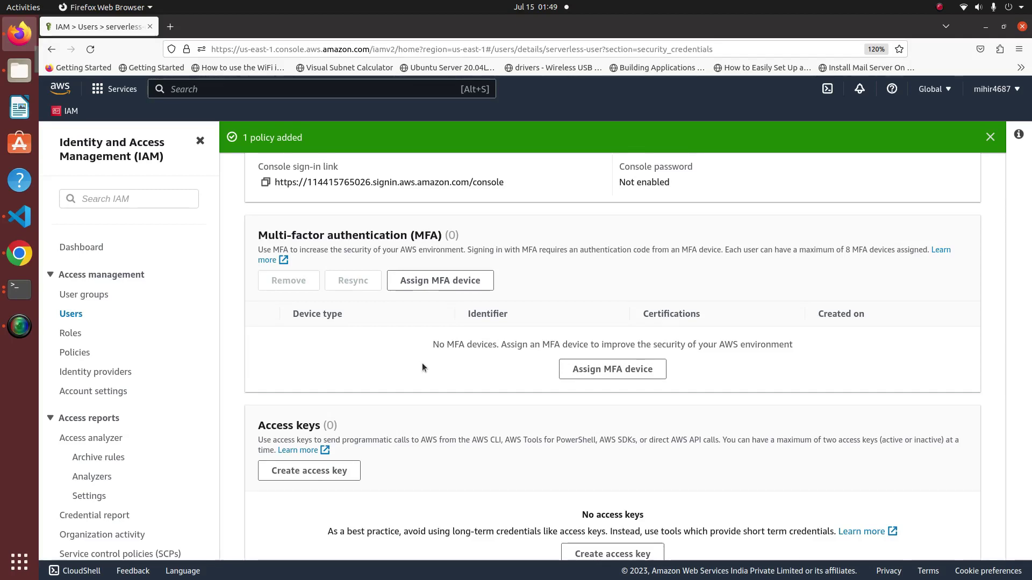
scroll(423, 367, down, 4)
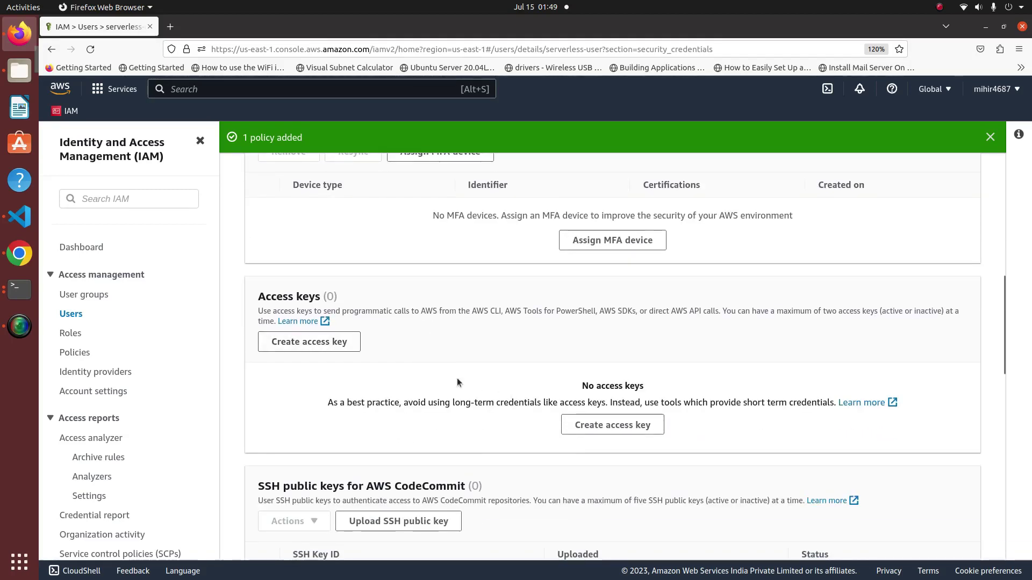
click(328, 343)
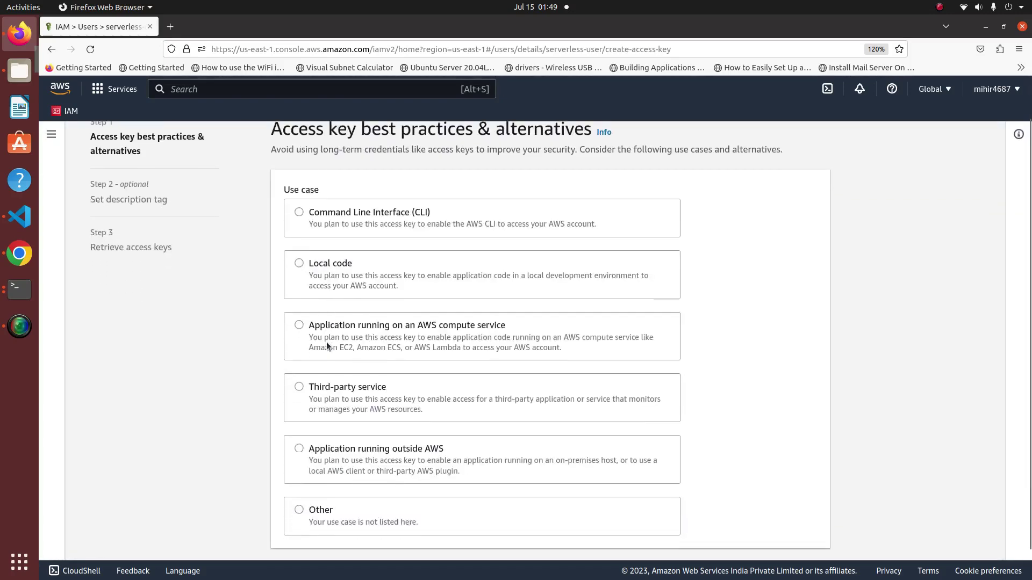
click(340, 214)
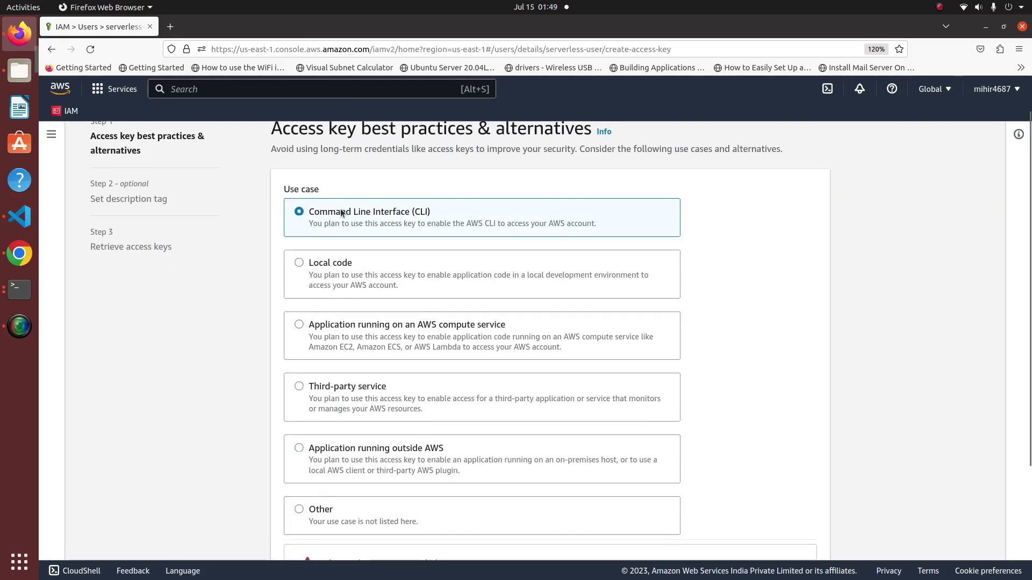
scroll(442, 287, down, 5)
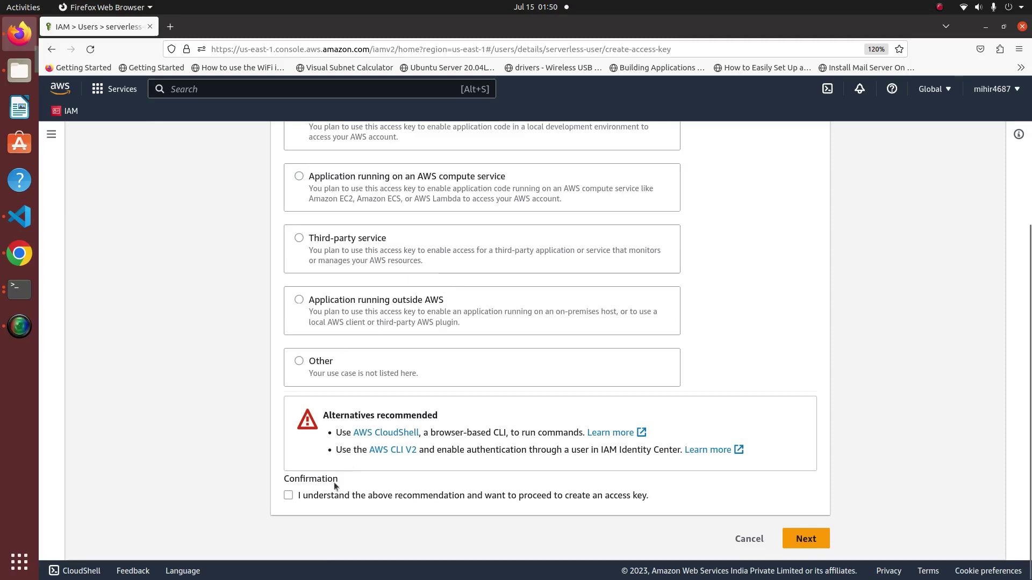
click(327, 495)
click(802, 537)
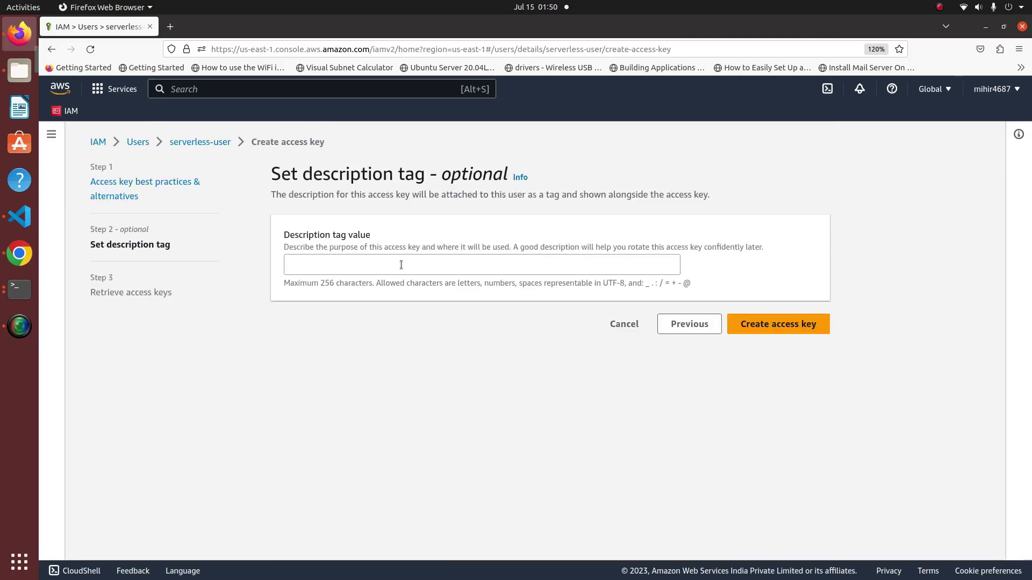
click(759, 322)
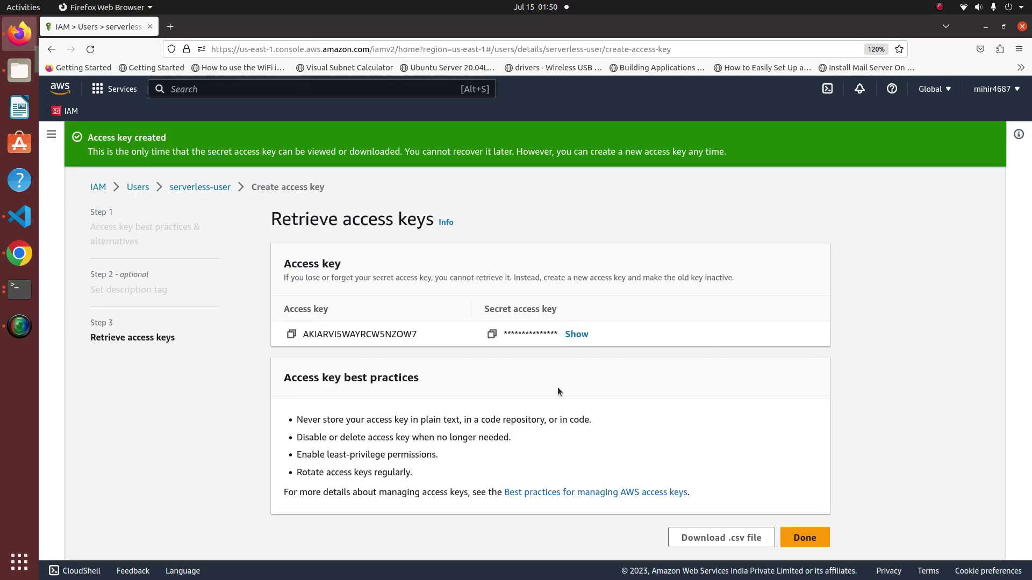
Download the new access key as a .csv file and finish the key creation
click(726, 542)
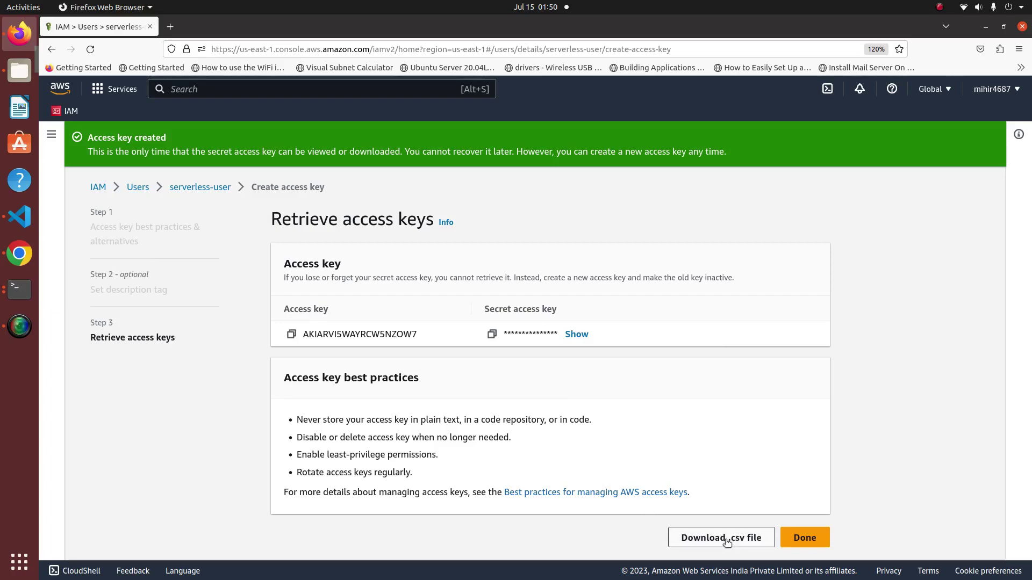
click(804, 538)
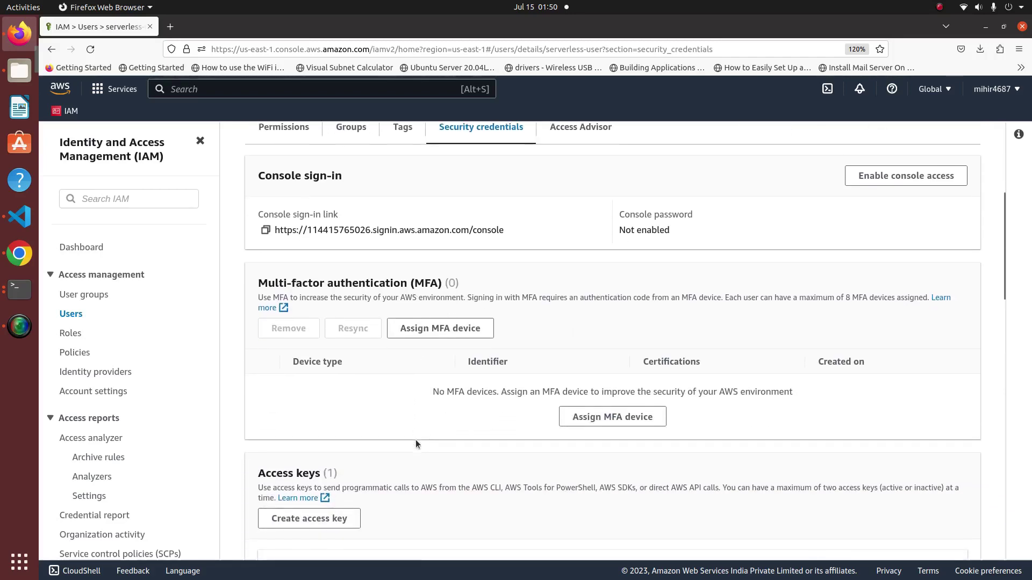
scroll(415, 440, down, 4)
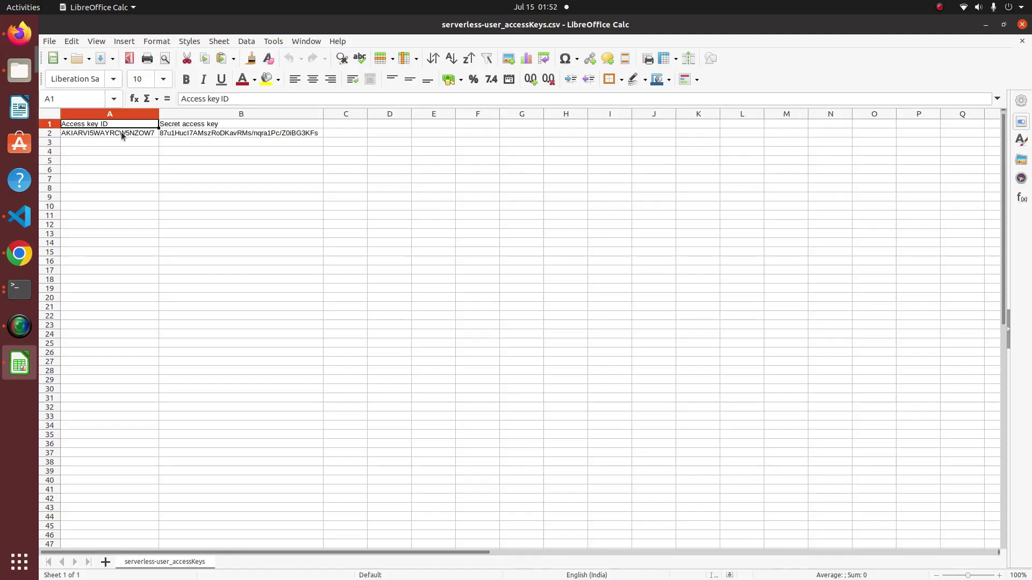
Copy the access key ID value from the serverless-user_accessKeys.csv spreadsheet
click(123, 136)
click(199, 135)
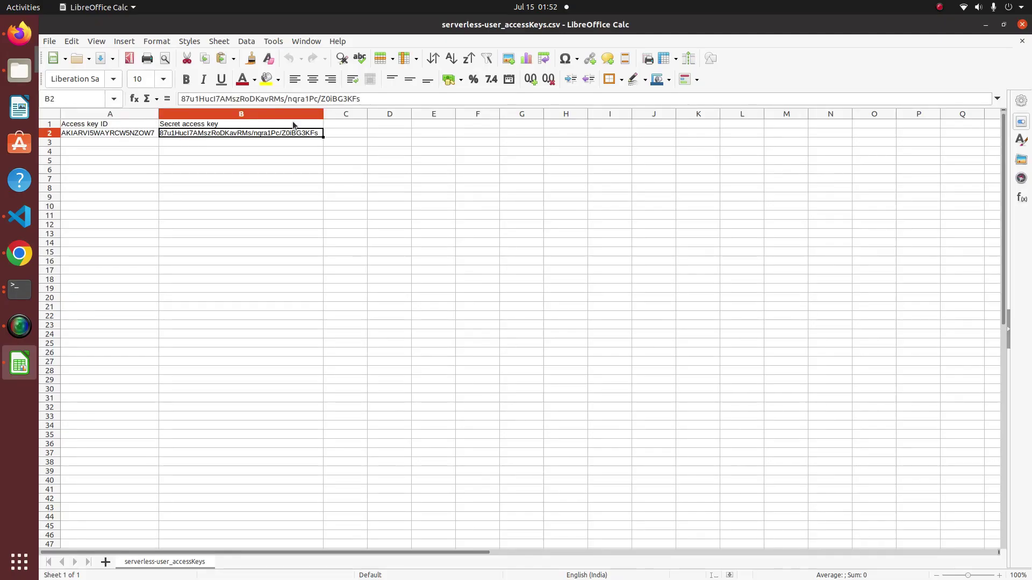
double_click(122, 136)
key(ctrl+c)
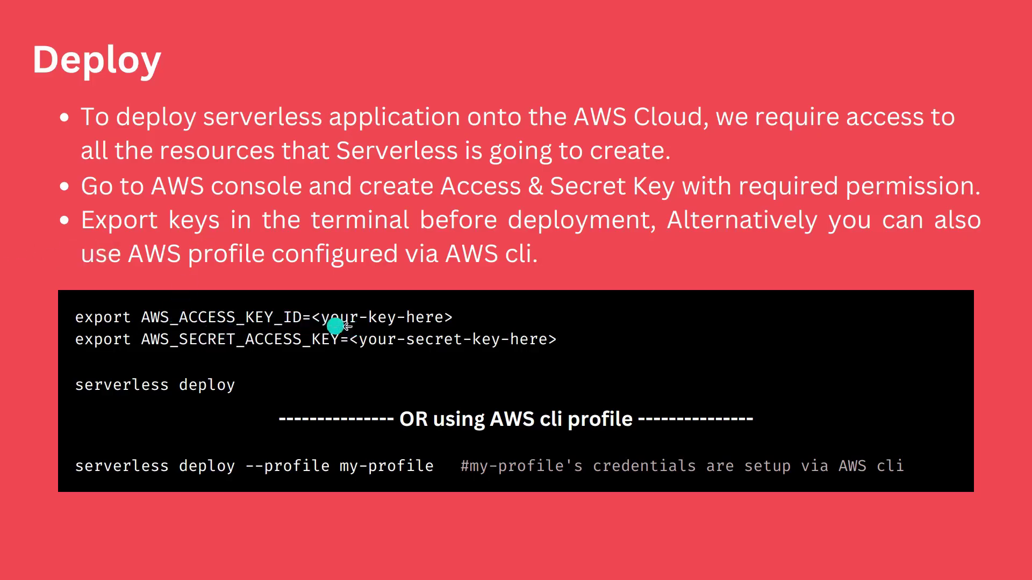
Switch to the terminal in the sample-go folder and export AWS_ACCESS_KEY_ID with the copied access key ID
key(alt+Tab)
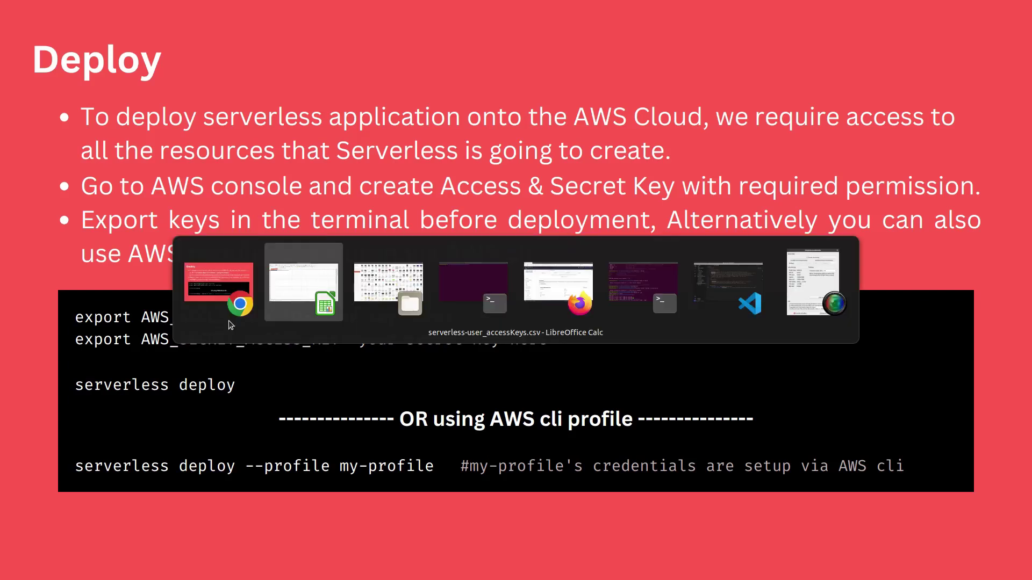
key(alt+Tab)
key(alt+Tab)
text(ex)
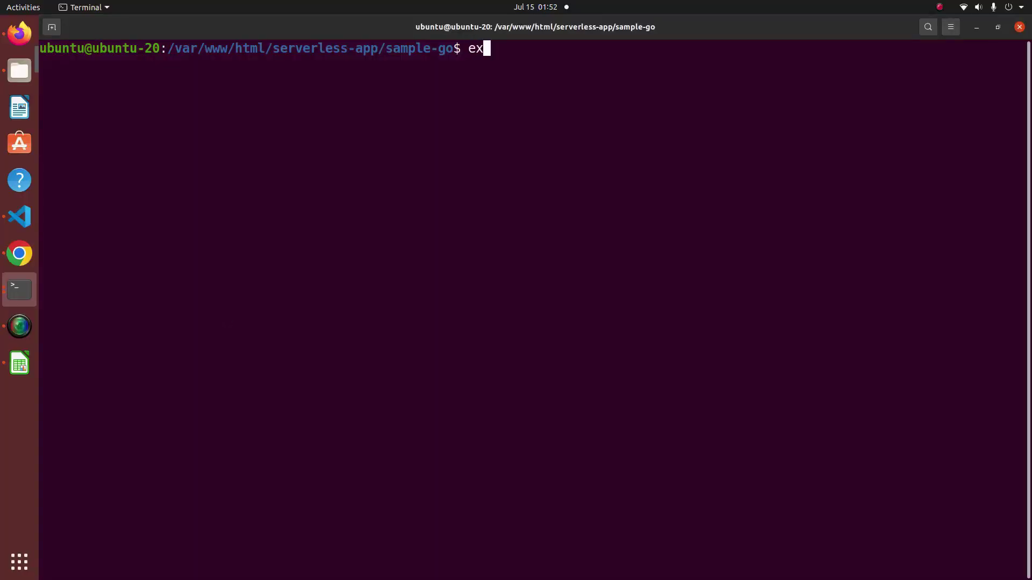
text(port AWS_AC)
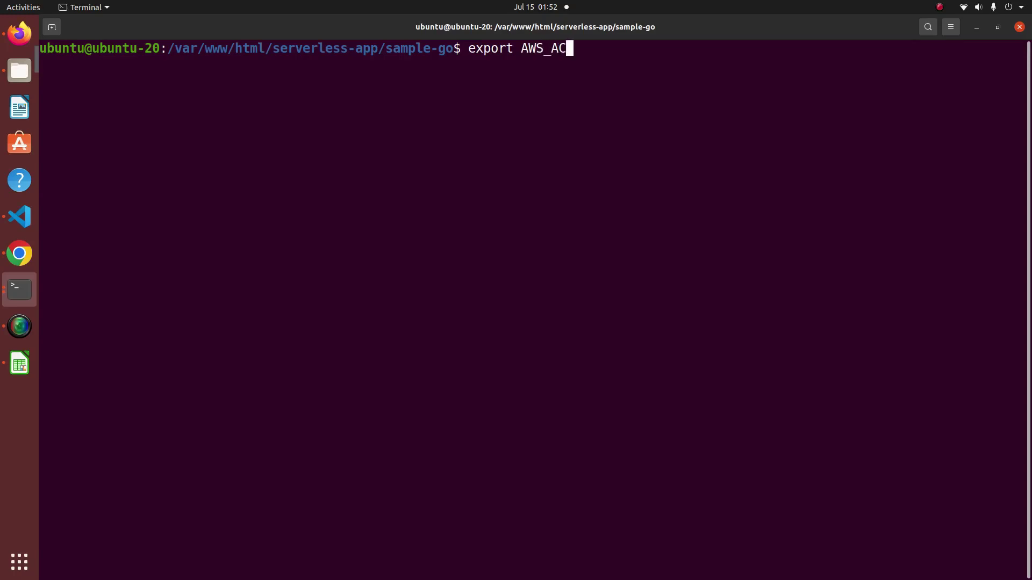
text(CESS_KEY_ID)
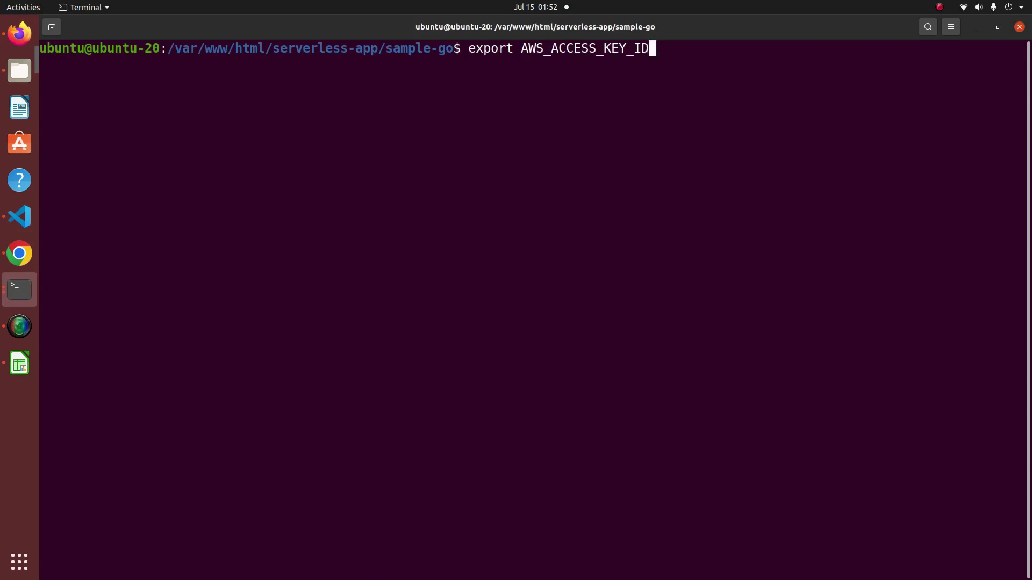
text(=)
key(ctrl+shift+v)
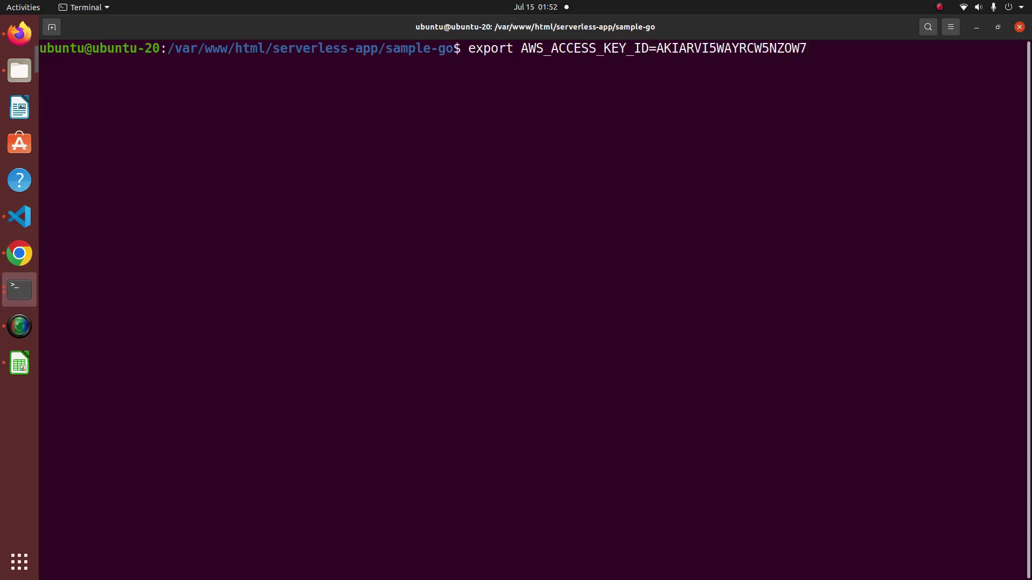
key(Return)
Export AWS_SECRET_ACCESS_KEY in the terminal, using the secret access key copied from the serverless-user_accessKeys.csv spreadsheet
text(export)
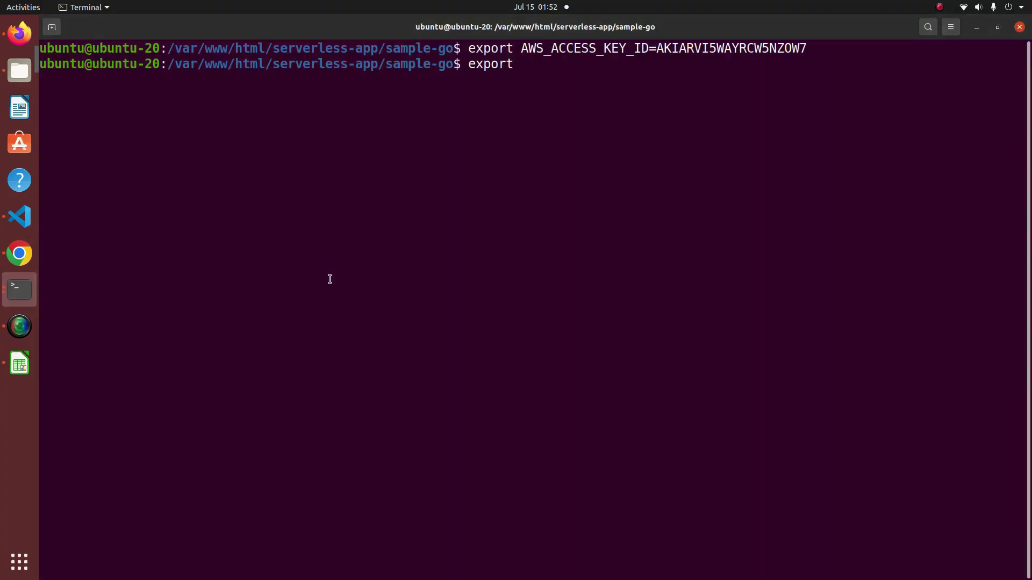
text(AWS_SECRET_ACCES)
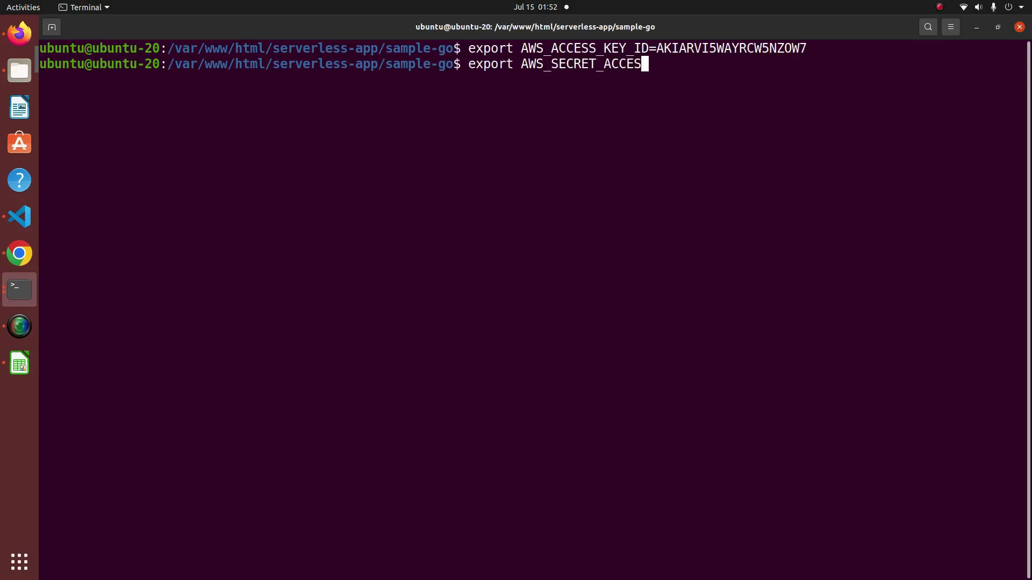
text(S_KEY=)
key(alt+Tab)
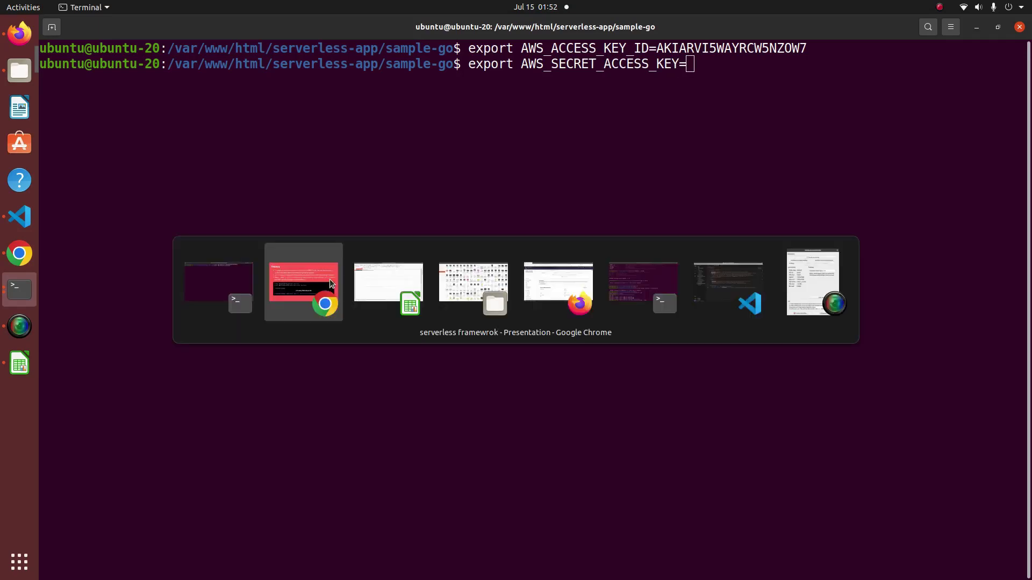
key(alt+Tab)
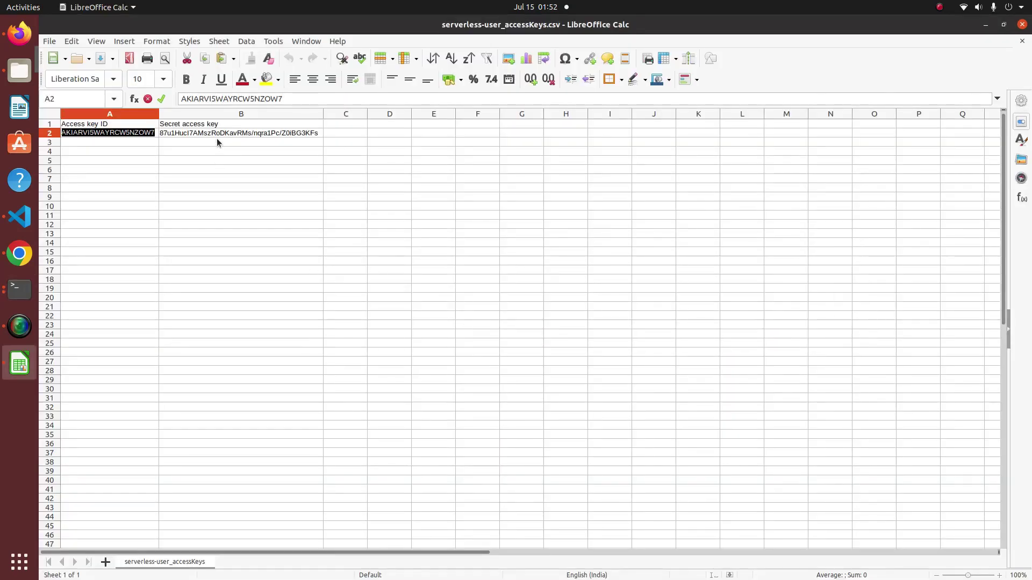
click(232, 134)
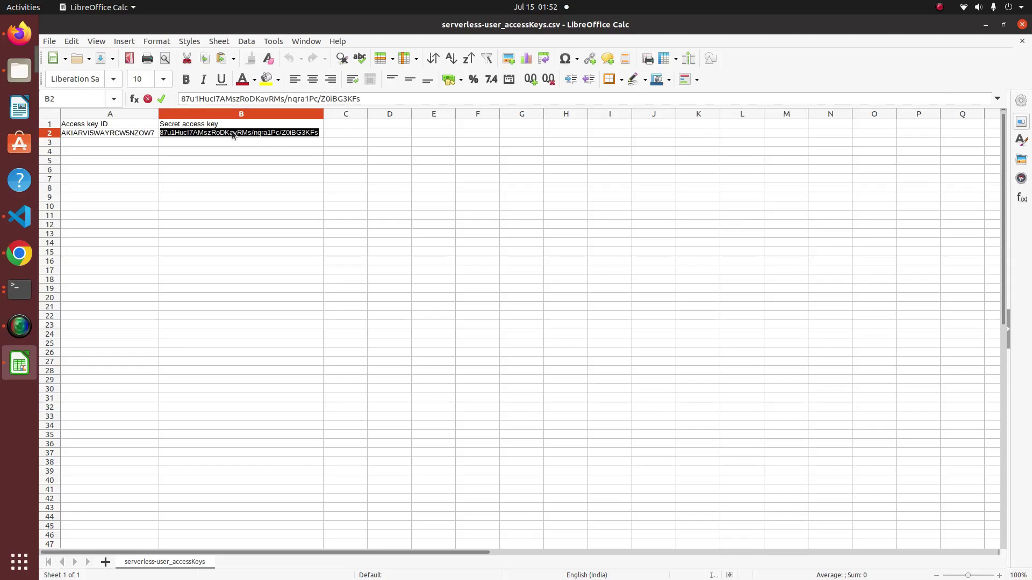
key(alt+Tab)
key(ctrl+shift+v)
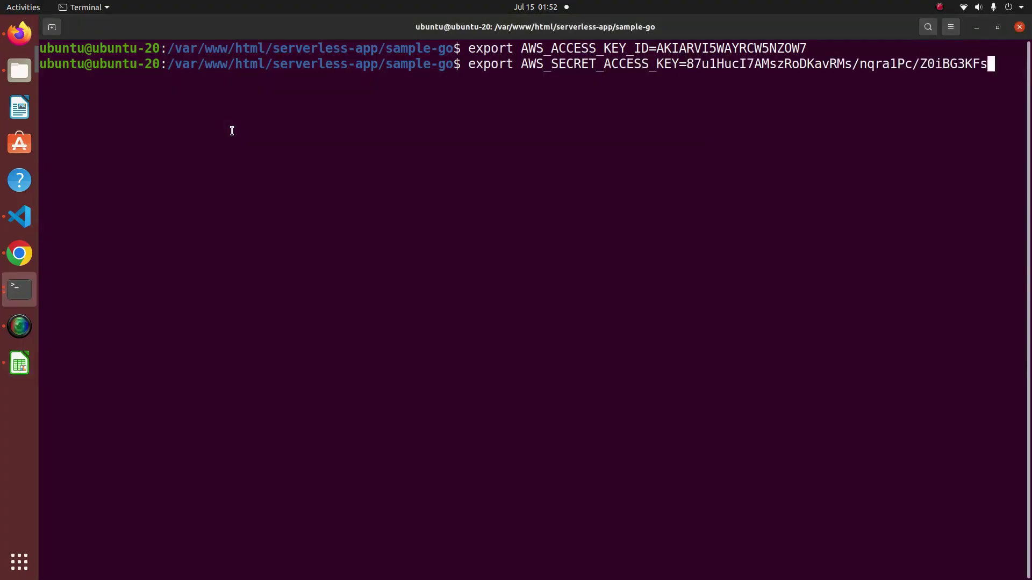
key(Return)
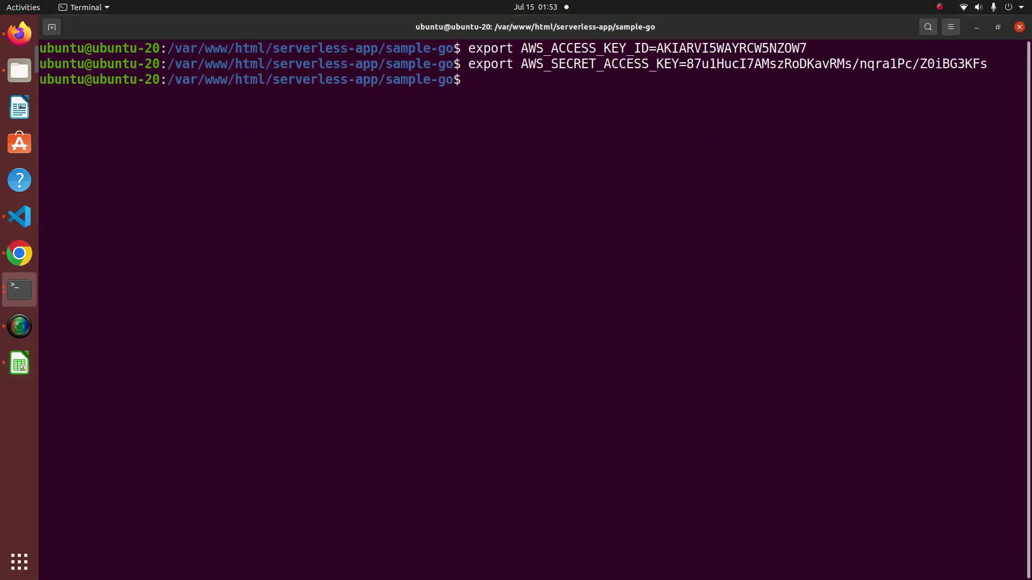
Print the AWS_ACCESS_KEY_ID environment variable with echo, reusing the variable name from the earlier export command
text(echo)
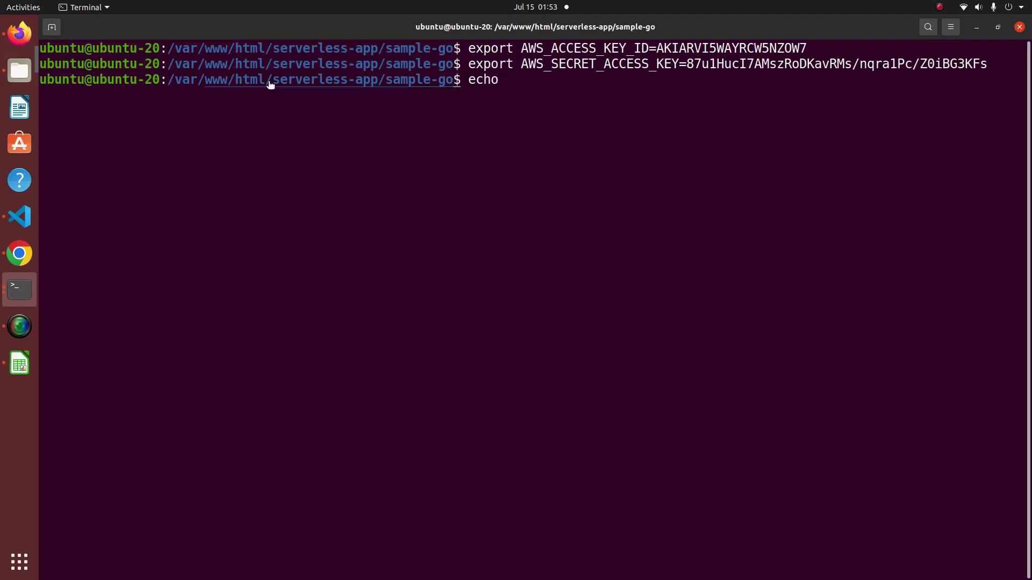
double_click(563, 47)
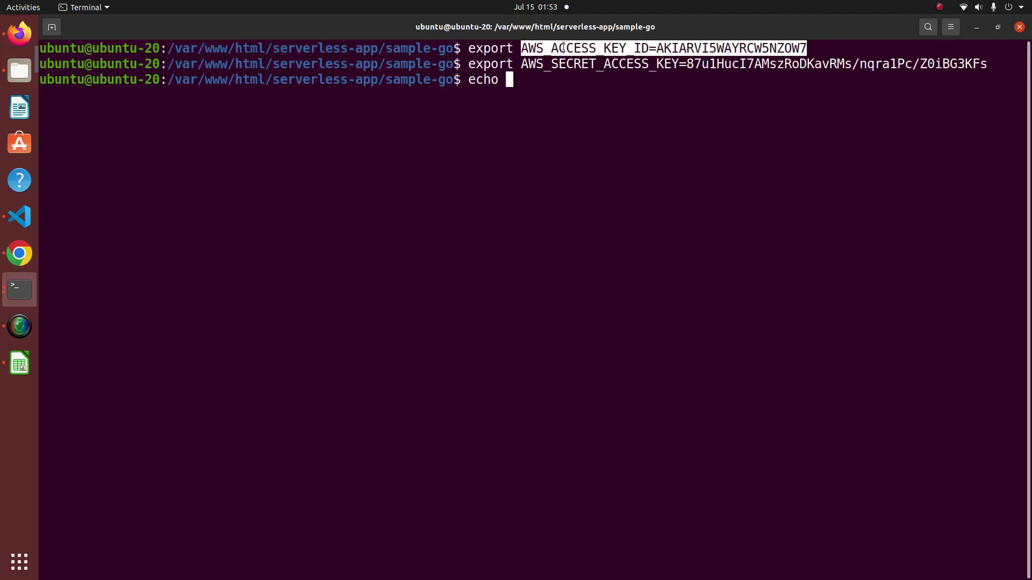
click(540, 47)
drag(523, 47, 648, 49)
right_click(636, 51)
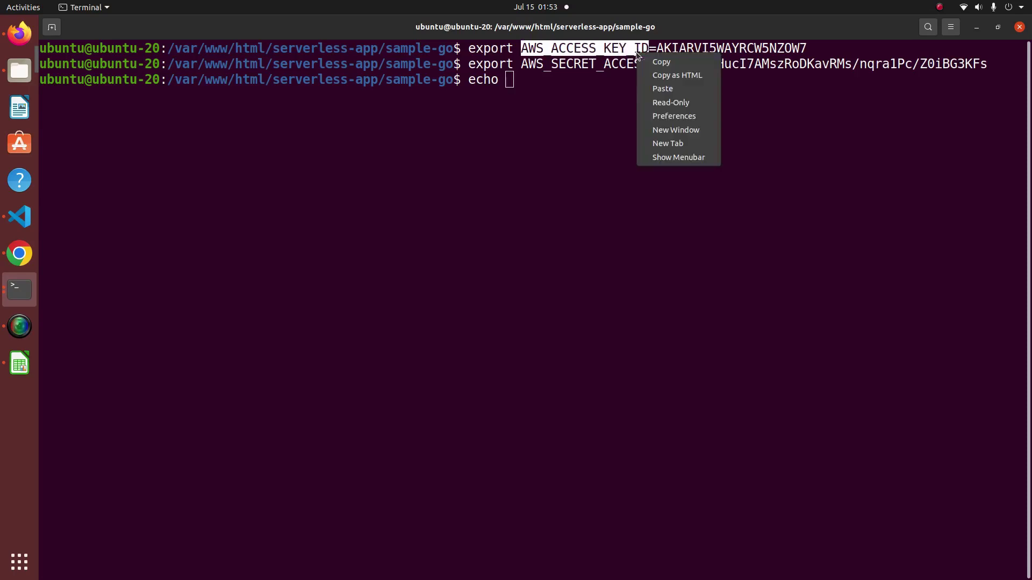
click(660, 62)
click(559, 79)
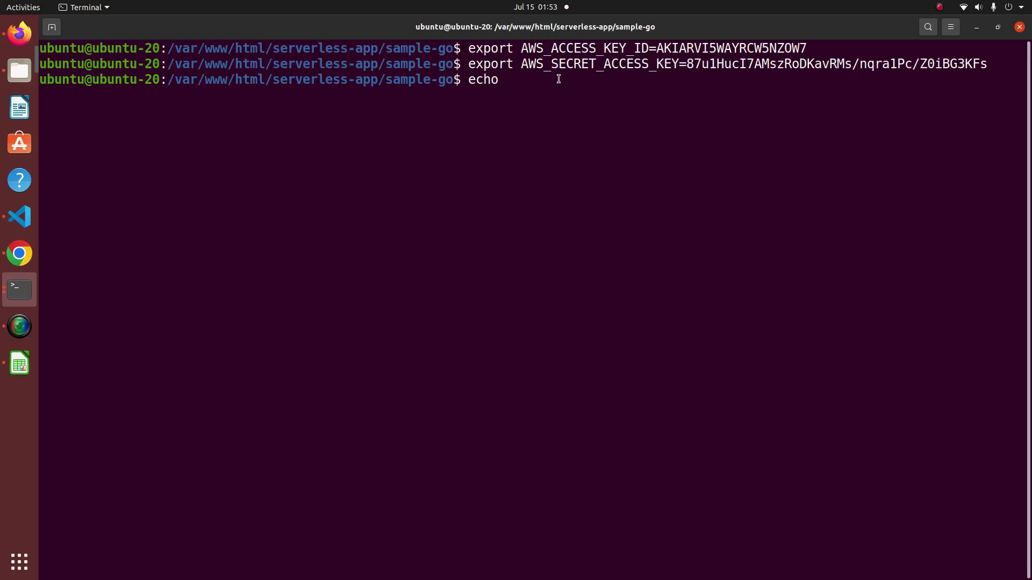
text($)
key(ctrl+shift+v)
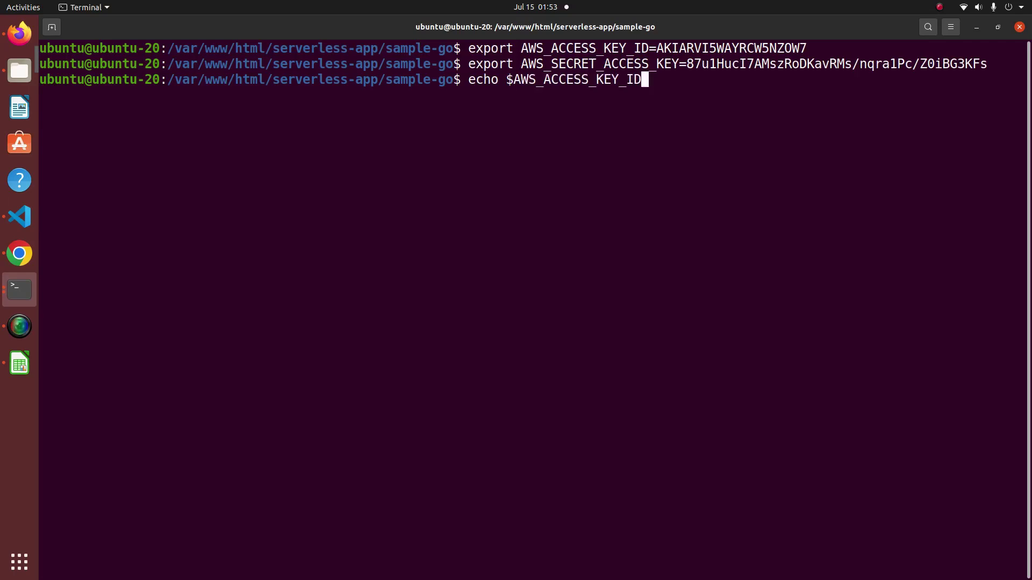
key(Return)
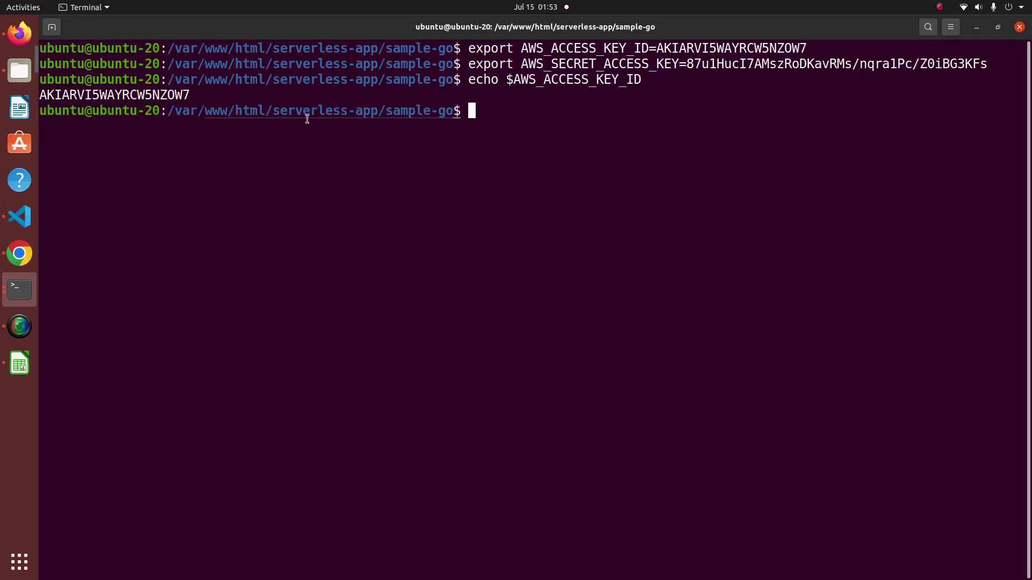
Print the AWS_SECRET_ACCESS_KEY environment variable with echo to check its export
text(echo)
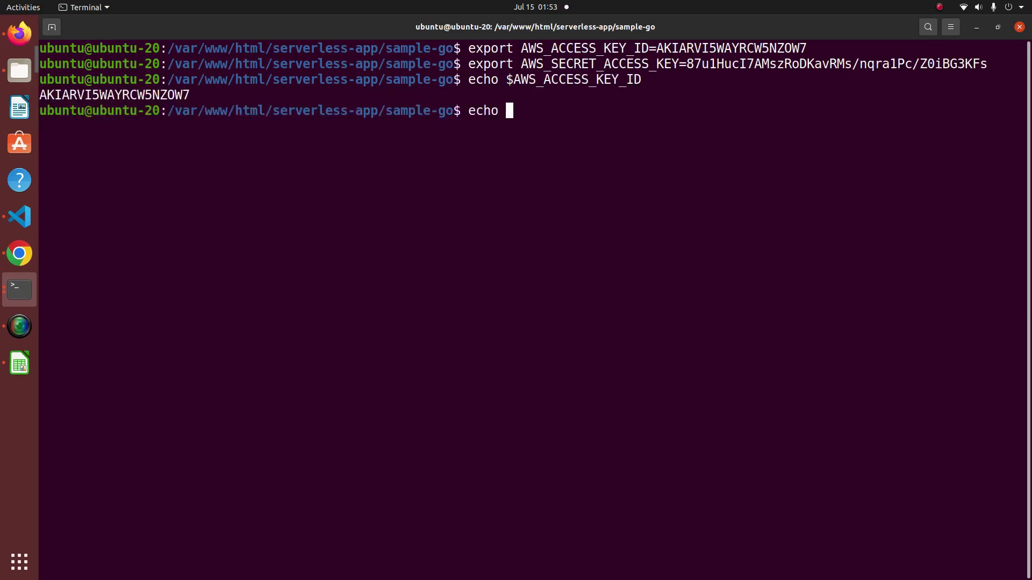
double_click(613, 68)
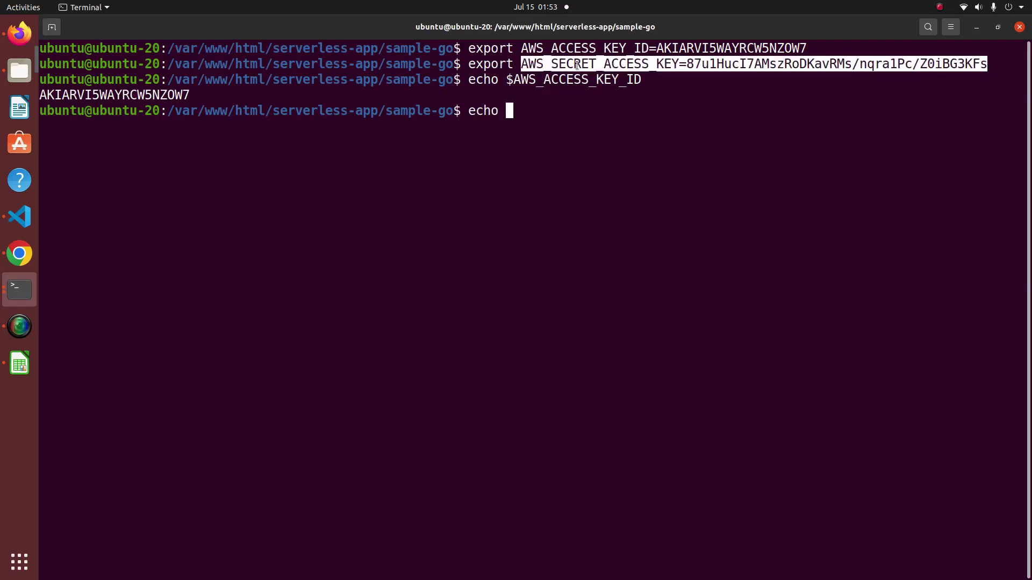
click(613, 68)
drag(522, 64, 672, 63)
text($)
key(shift+Insert)
key(Return)
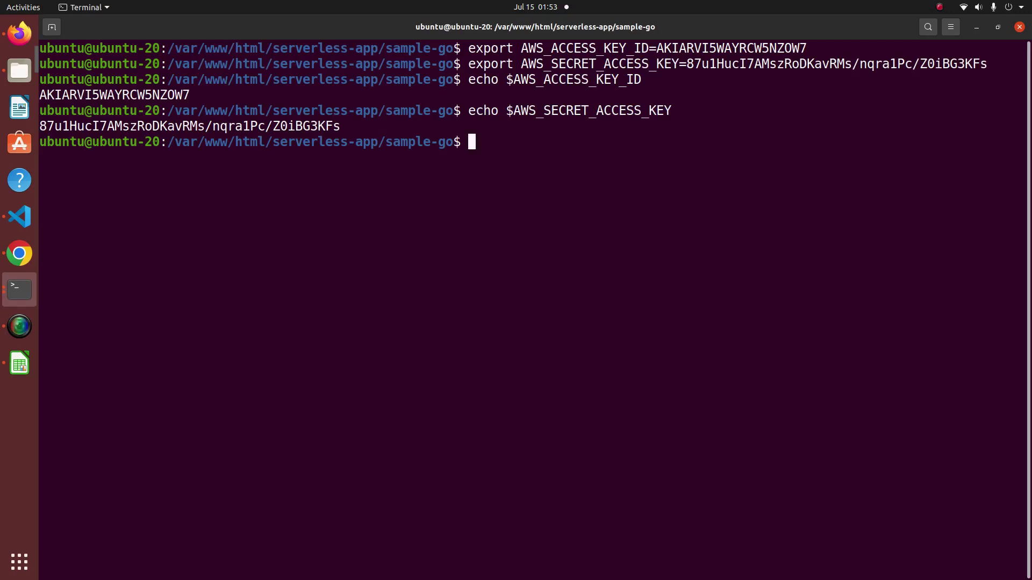
Change from the sample-go folder to the sibling my-serverless folder
text(cd ..)
key(Return)
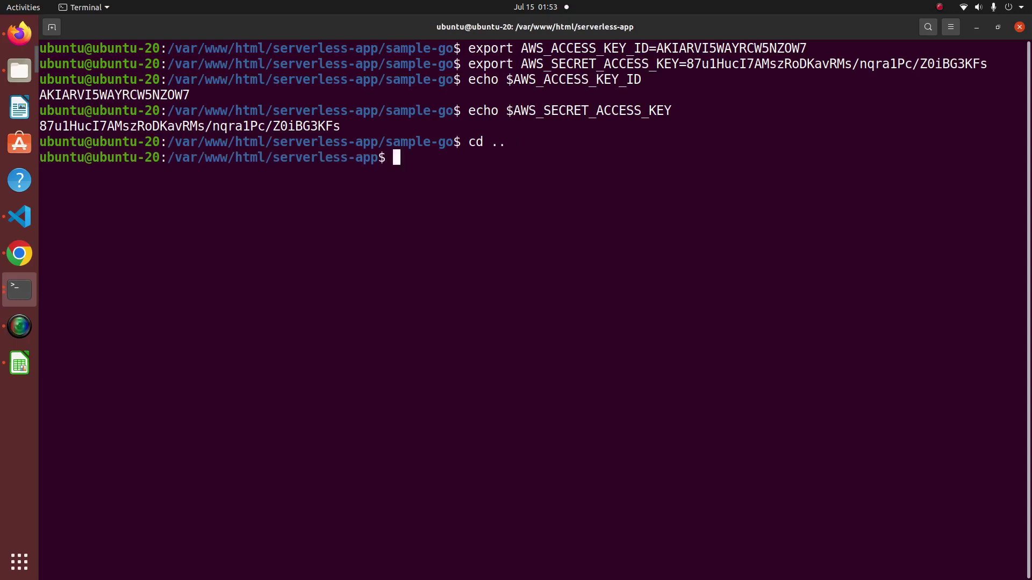
text(cd m)
key(Tab)
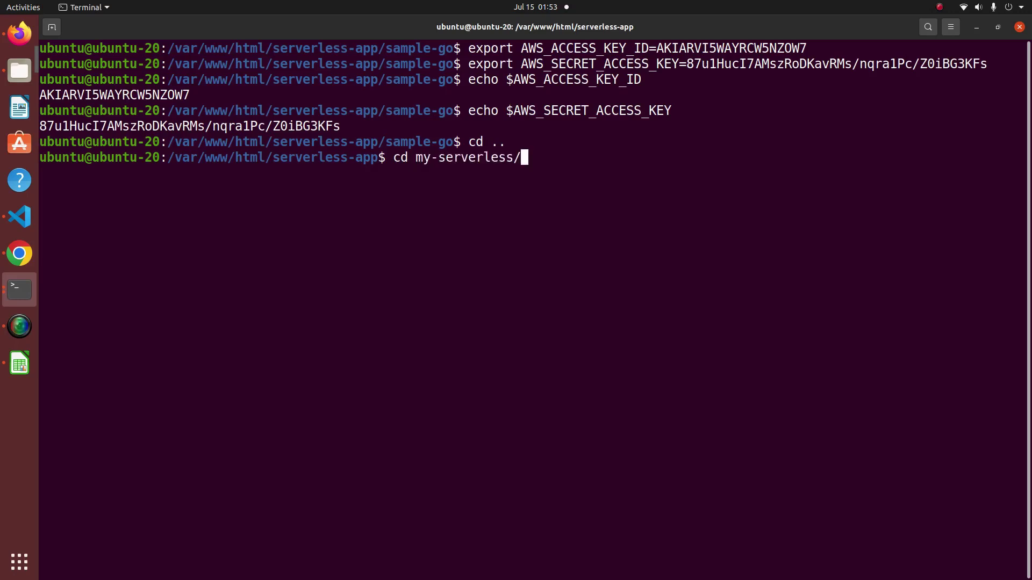
key(Return)
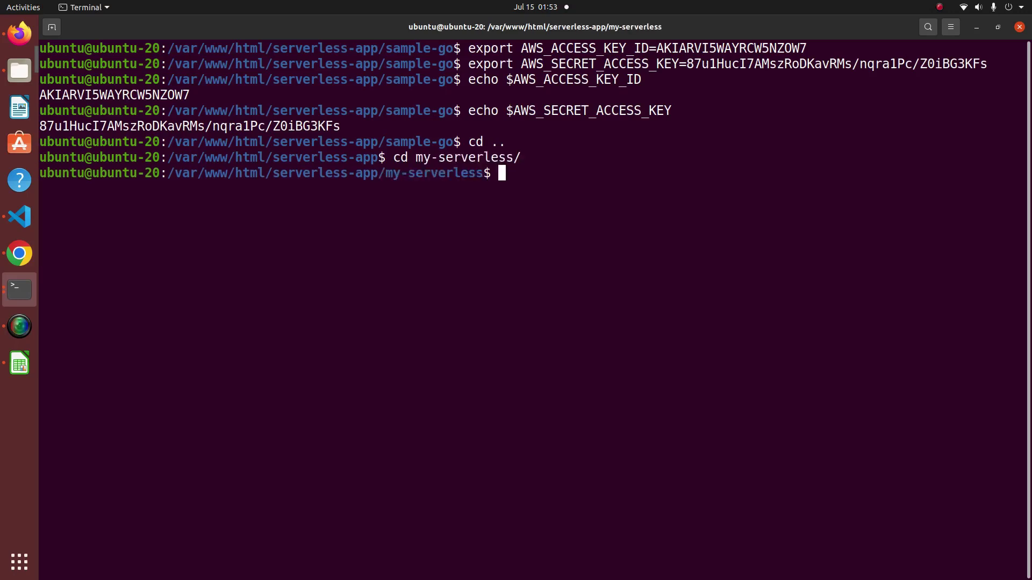
Run serverless deploy in the my-serverless folder
text(serverless )
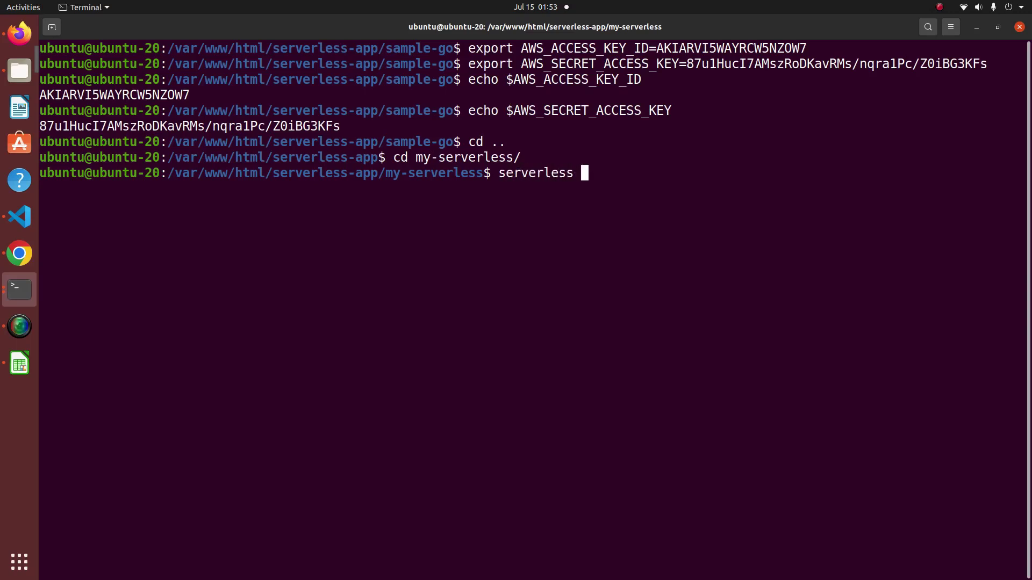
text(deploy)
key(Return)
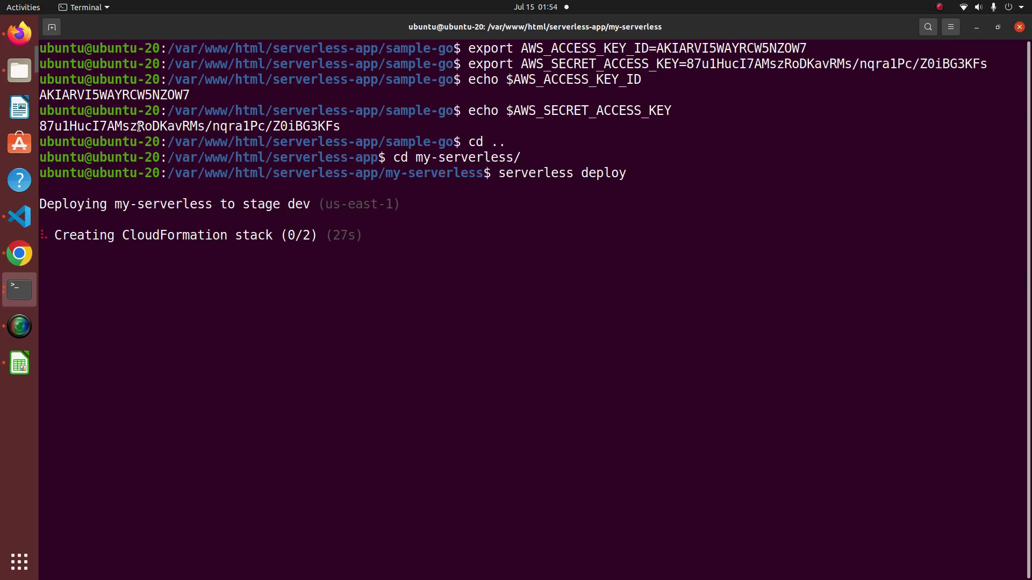
Switch to the AWS console in Firefox, search for cloudformation and open its Stacks page in a new tab
click(19, 34)
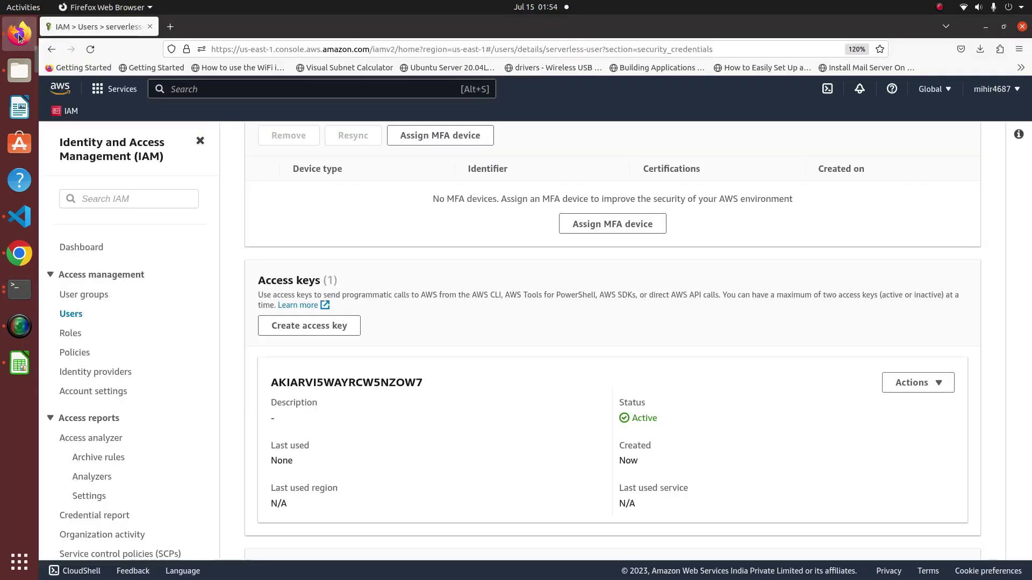
text(cloudformation)
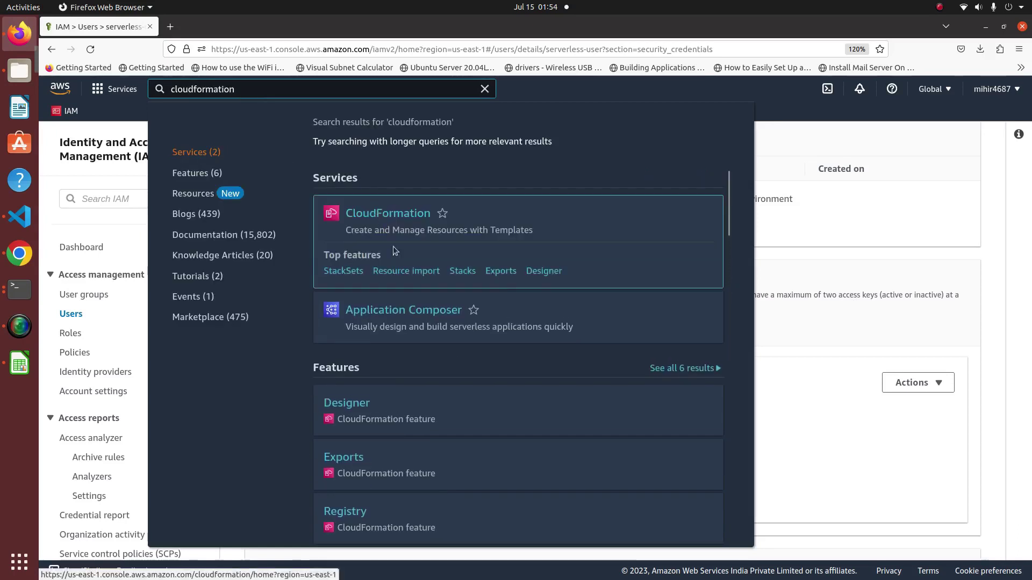
middle_click(462, 270)
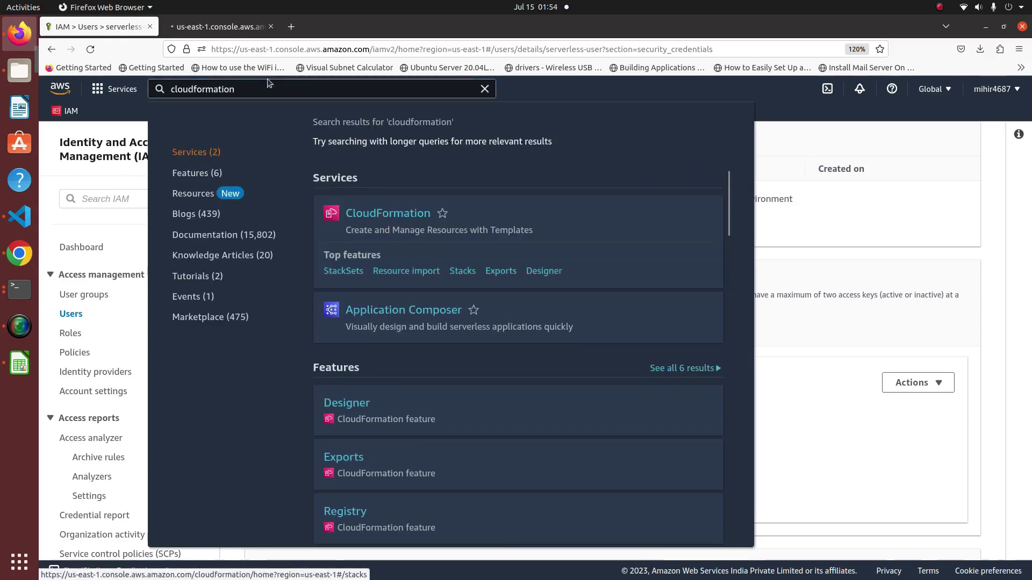
click(221, 24)
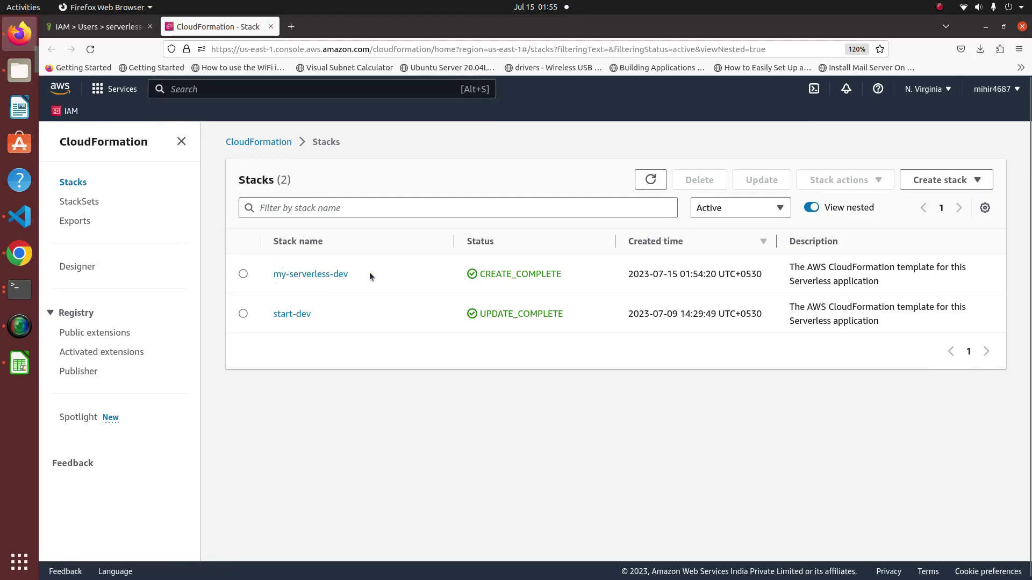
Open the my-serverless-dev stack and view its resources
drag(369, 272, 271, 274)
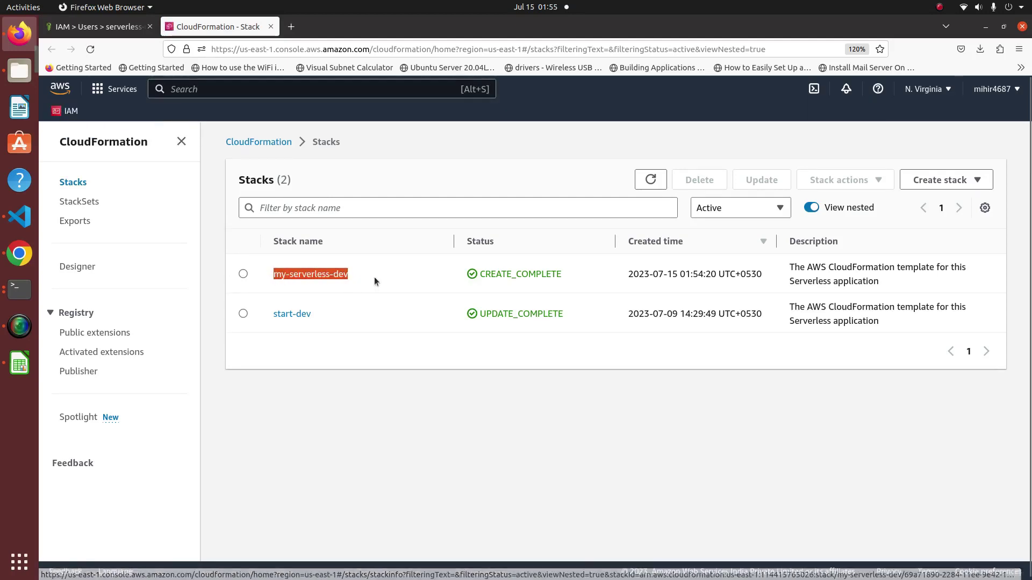
click(350, 274)
drag(350, 273, 335, 274)
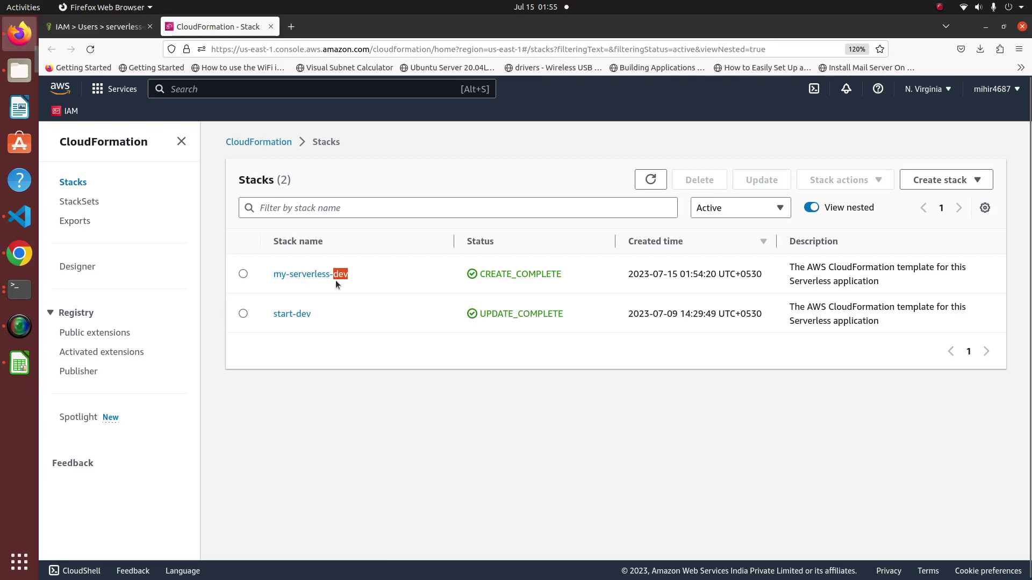
click(314, 274)
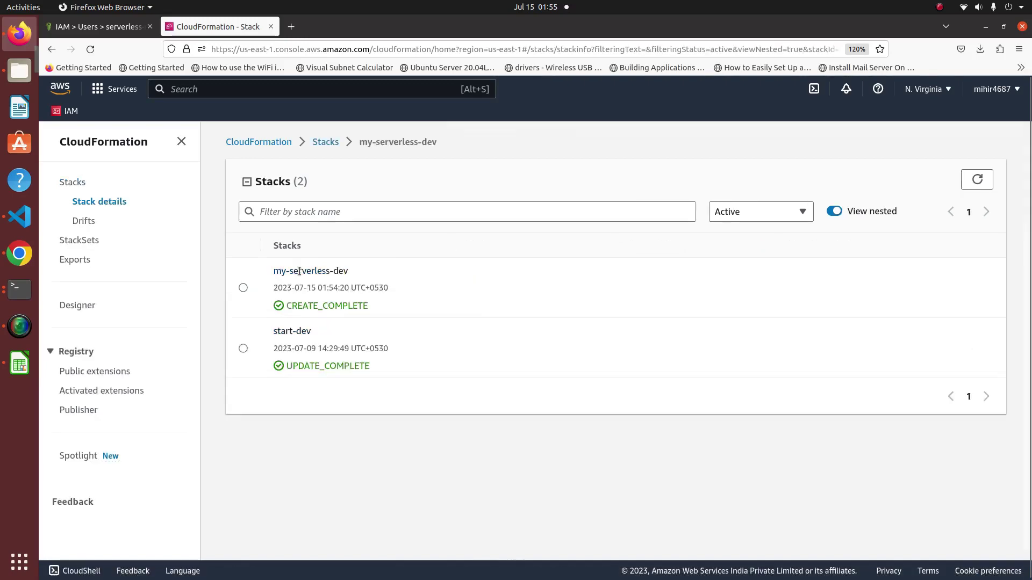
click(623, 210)
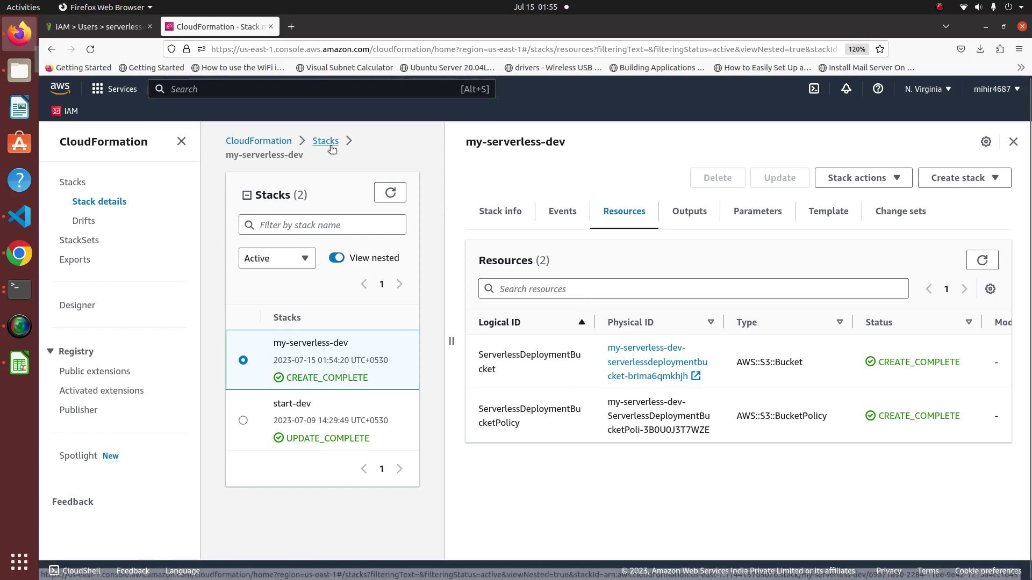
Open the Lambda service in a new tab and view index.js of the my-serverless-dev-function1 function
click(257, 89)
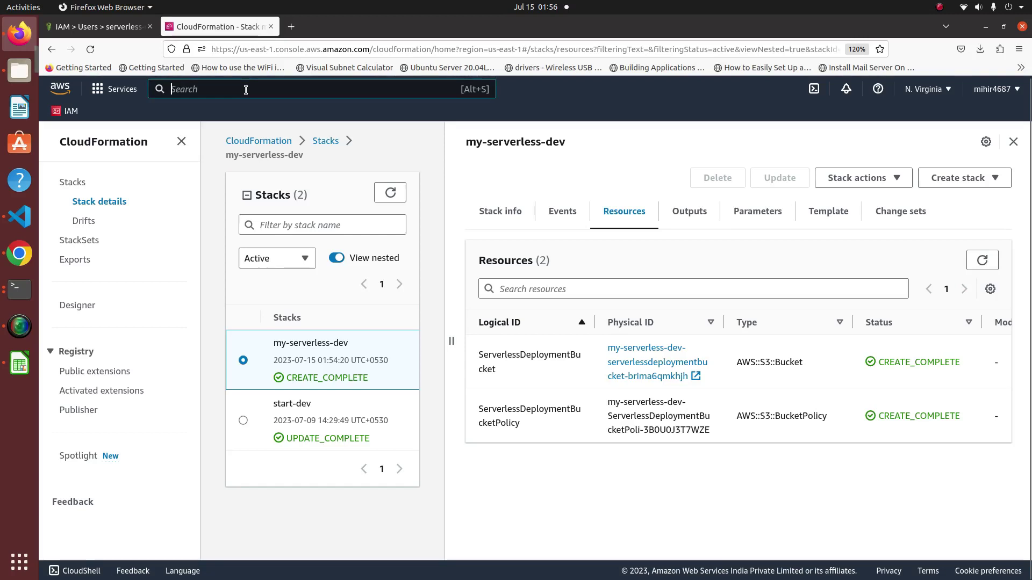
text(lambda)
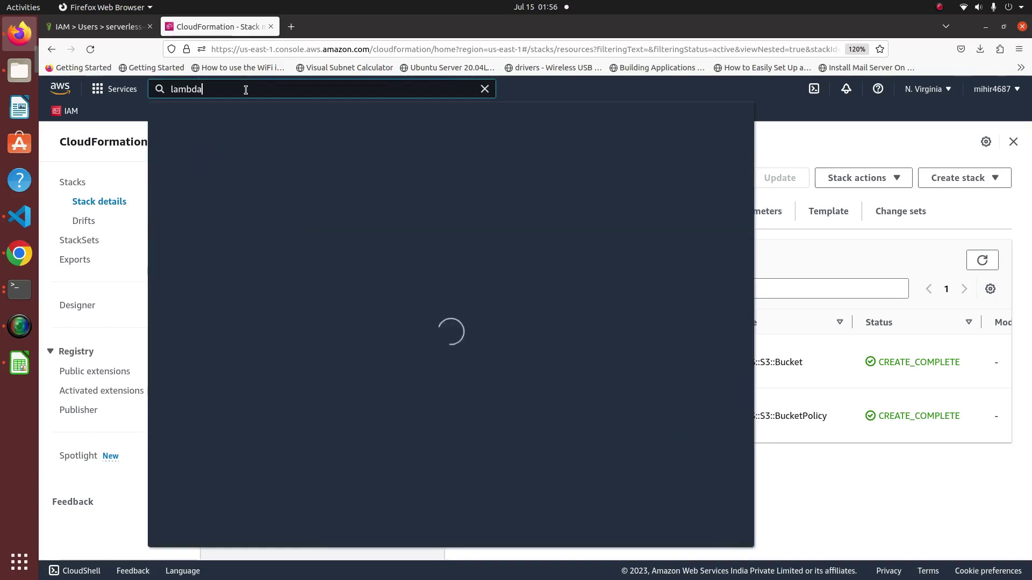
middle_click(367, 215)
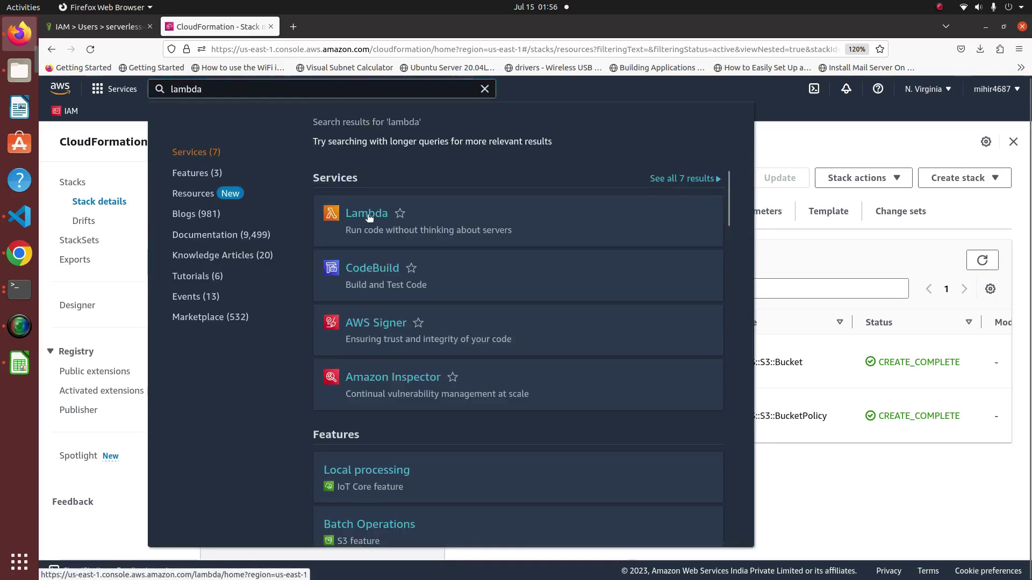
click(327, 24)
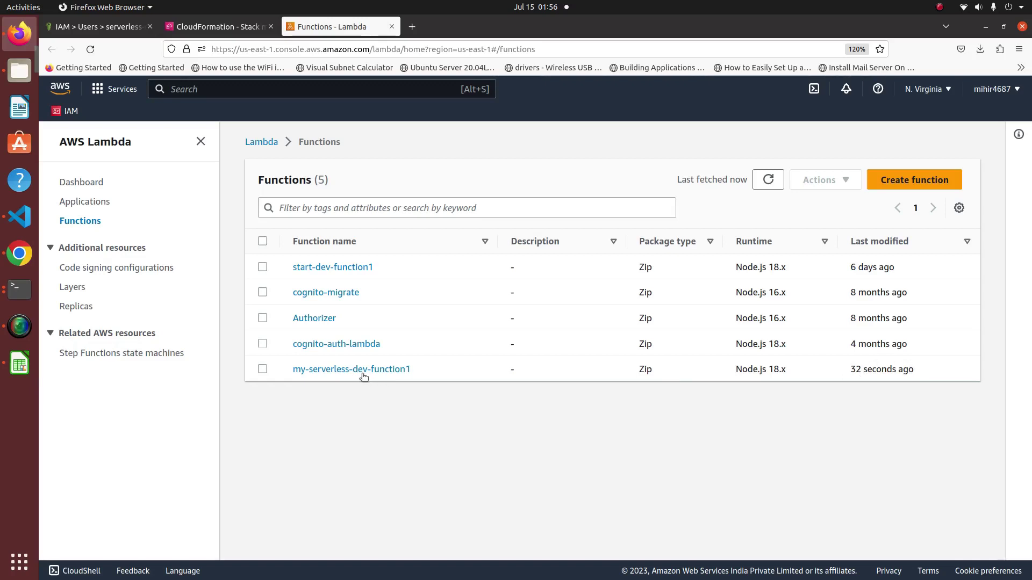
click(360, 370)
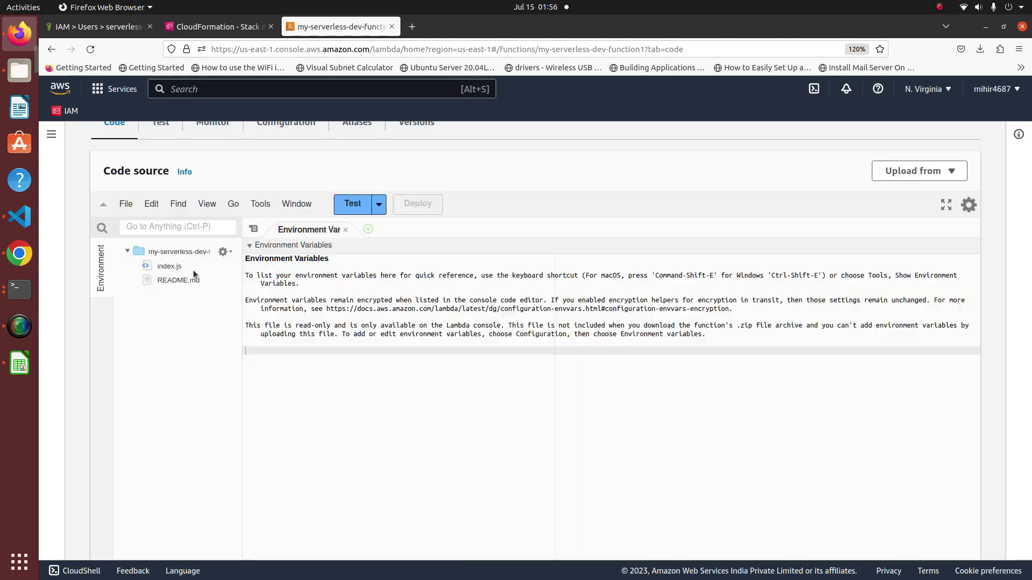
double_click(179, 267)
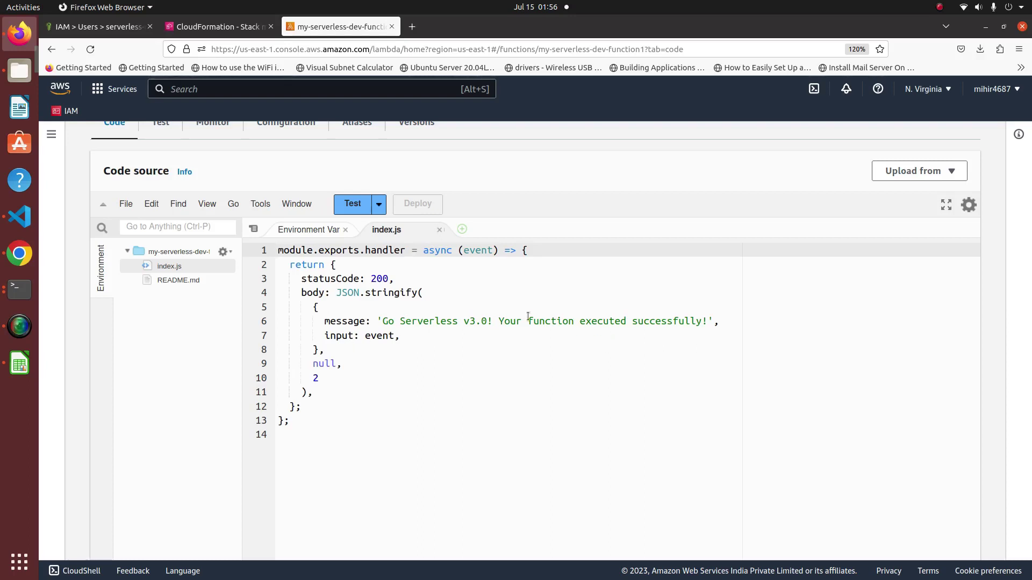
Look through the Lambda function's README.md and return to index.js
double_click(176, 281)
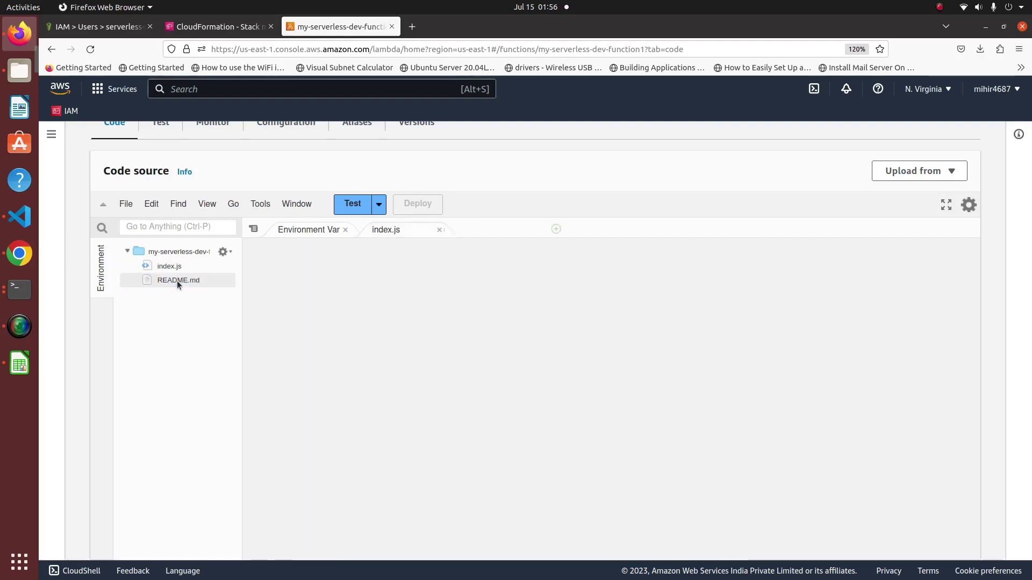
scroll(385, 363, down, 5)
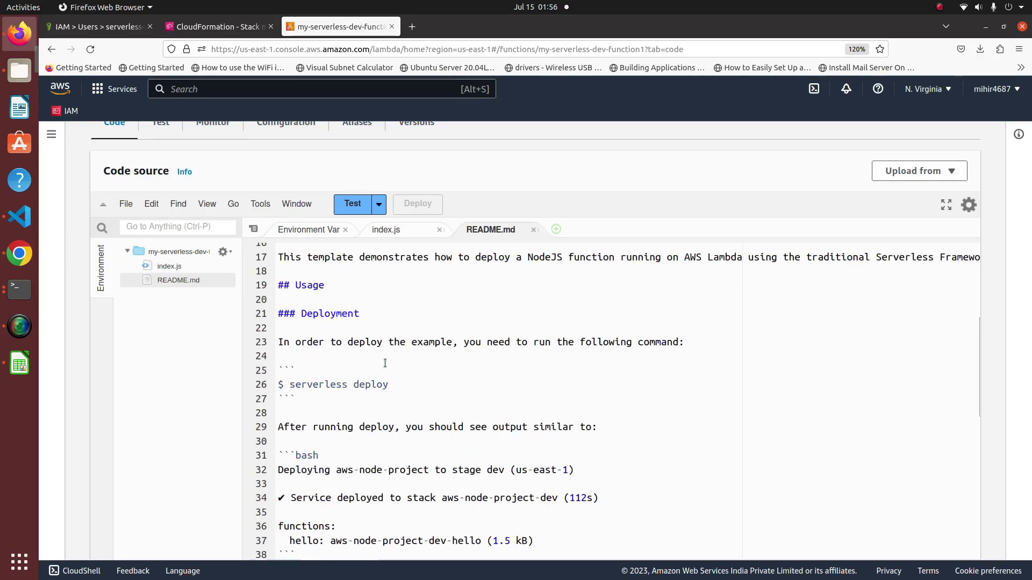
scroll(385, 363, up, 5)
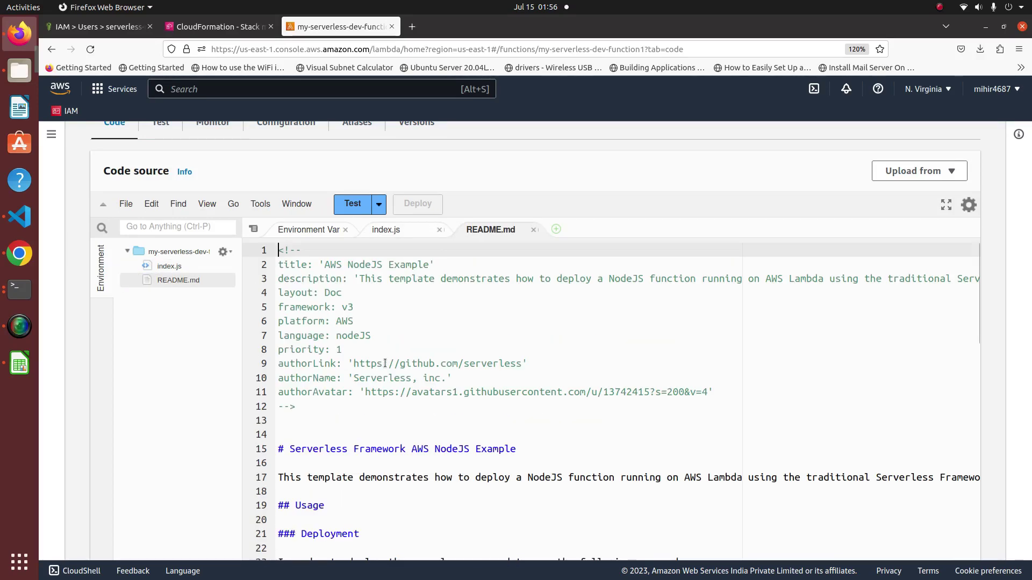
double_click(172, 266)
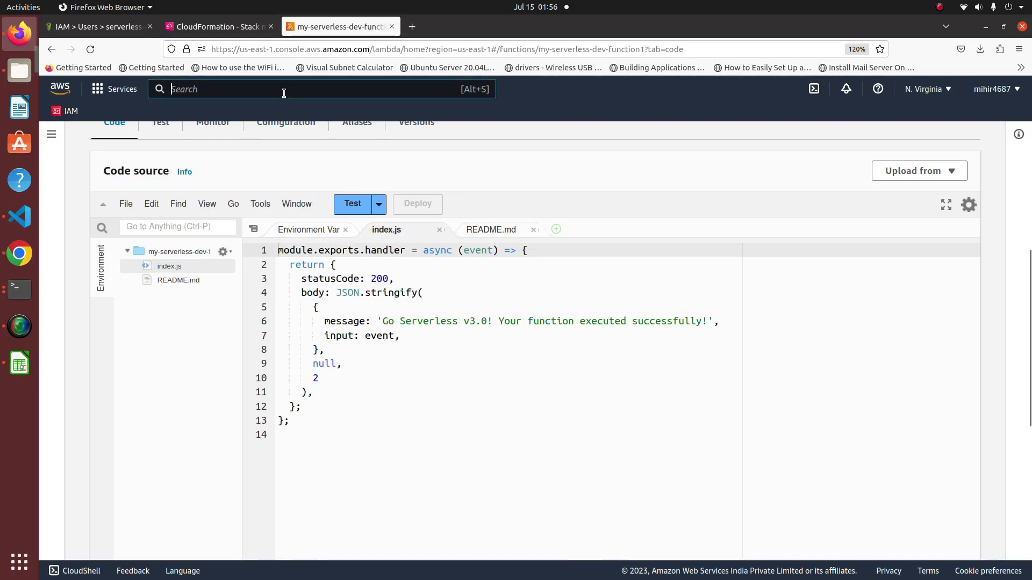
Search the AWS console for s3 and open its Buckets page in a new tab
text(s3)
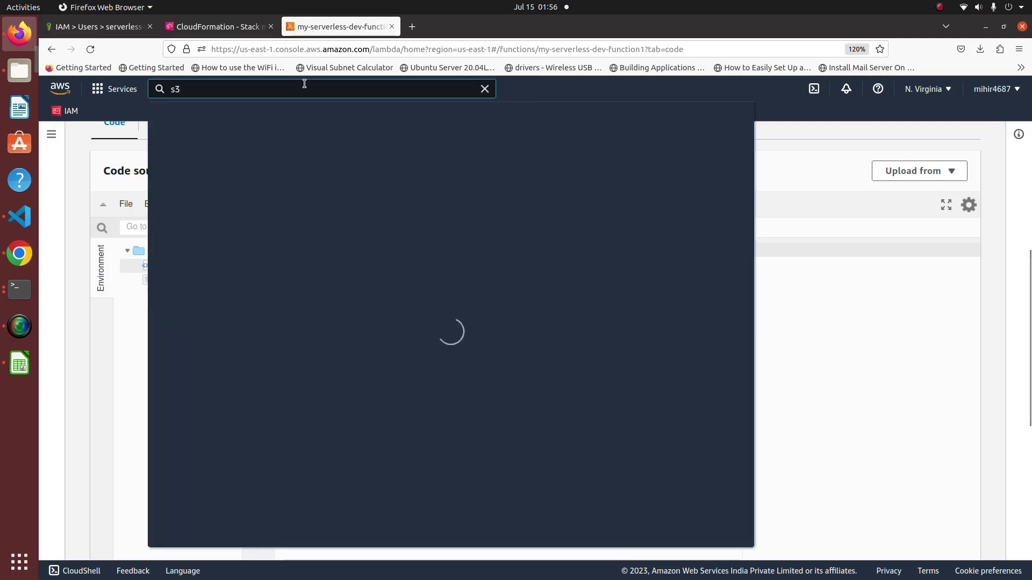
mouse_move(363, 223)
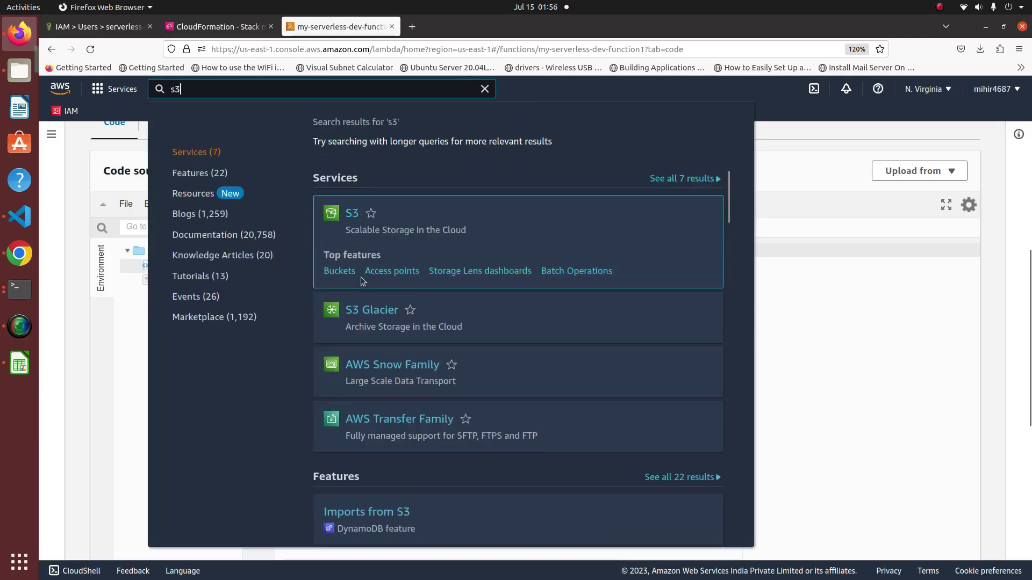
middle_click(338, 271)
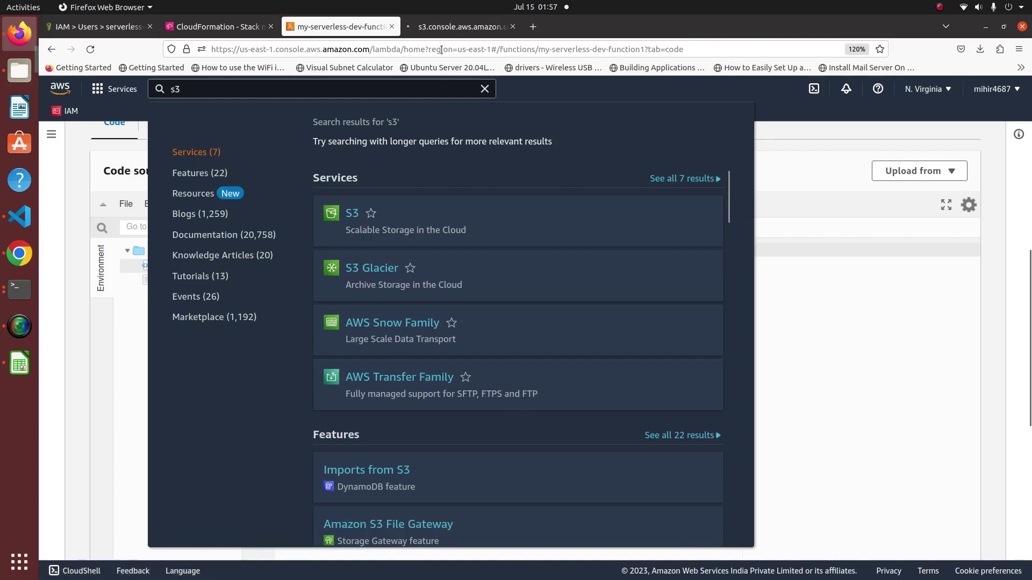
click(457, 27)
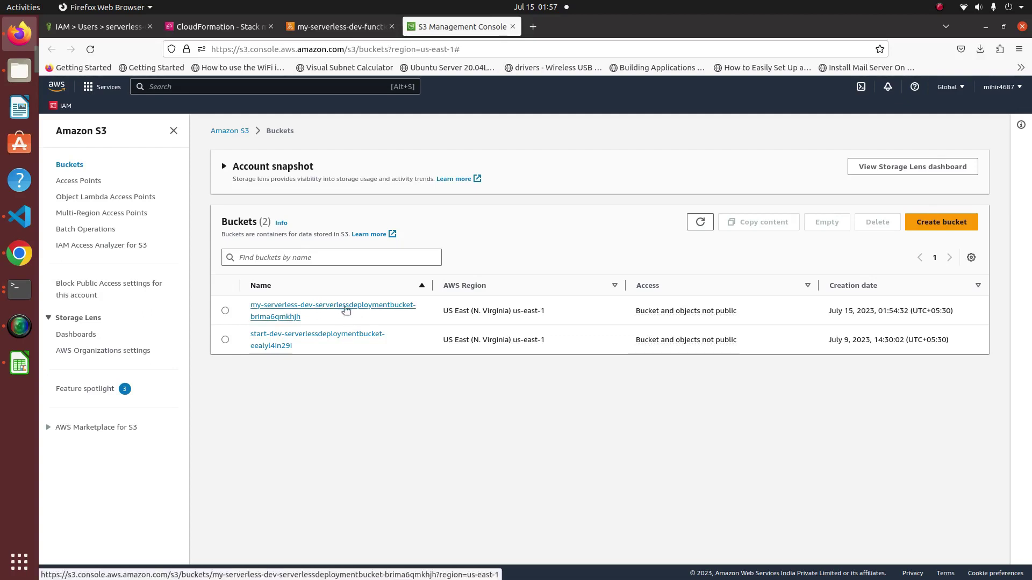
Open the my-serverless-dev deployment bucket and browse through serverless, my-serverless and dev into the timestamped deployment folder
click(294, 310)
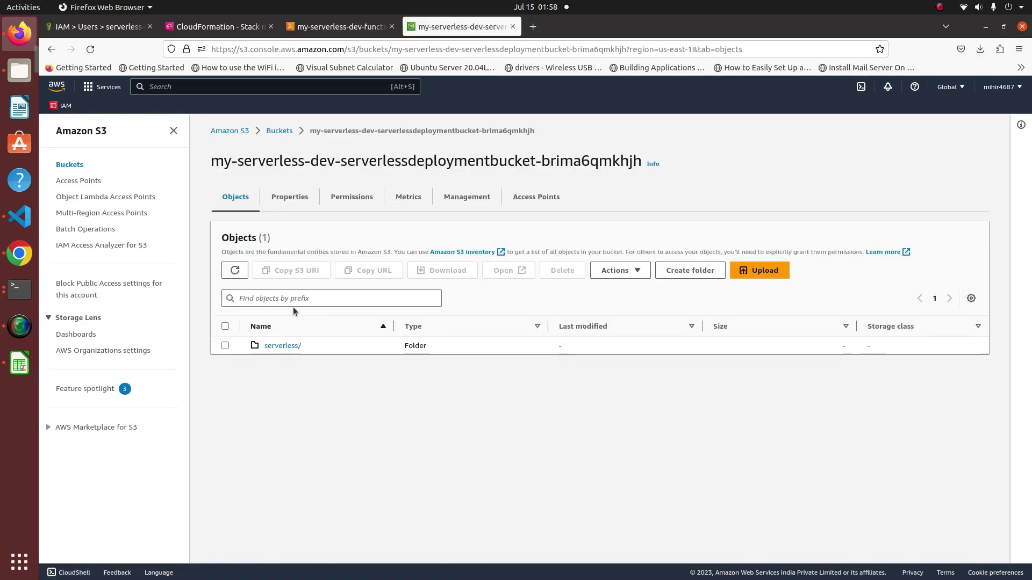
click(283, 345)
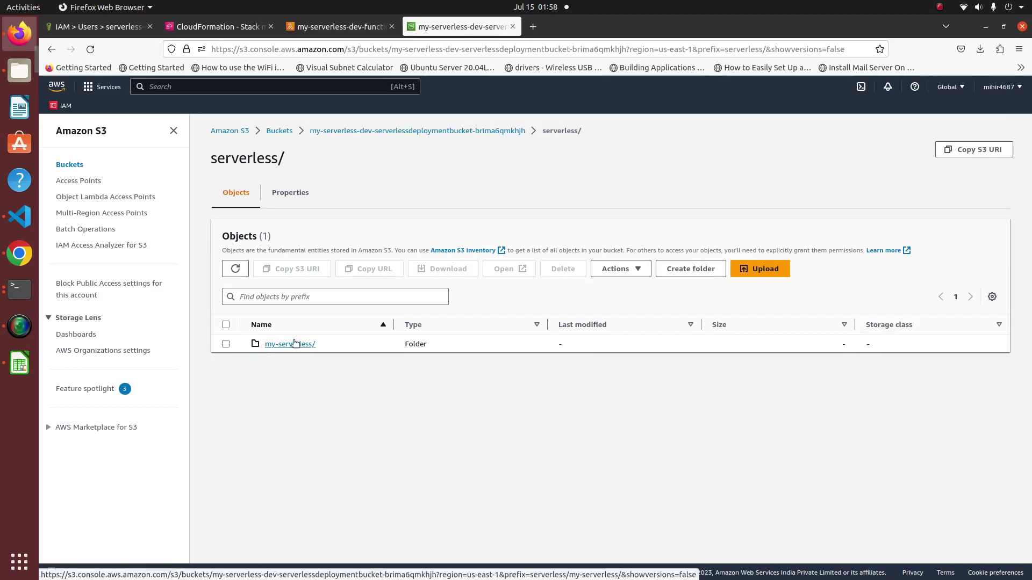
click(282, 346)
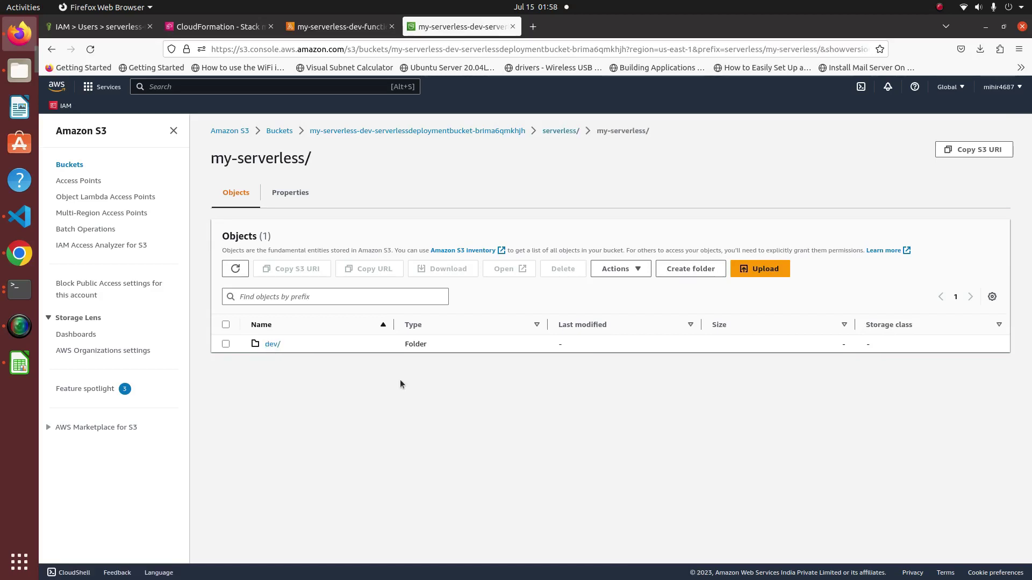
click(271, 344)
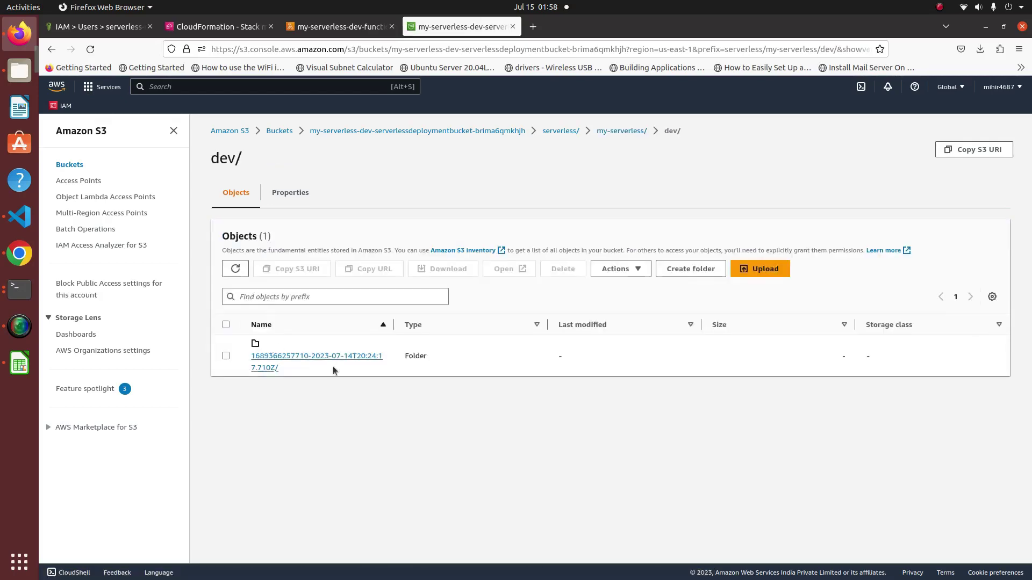
click(255, 358)
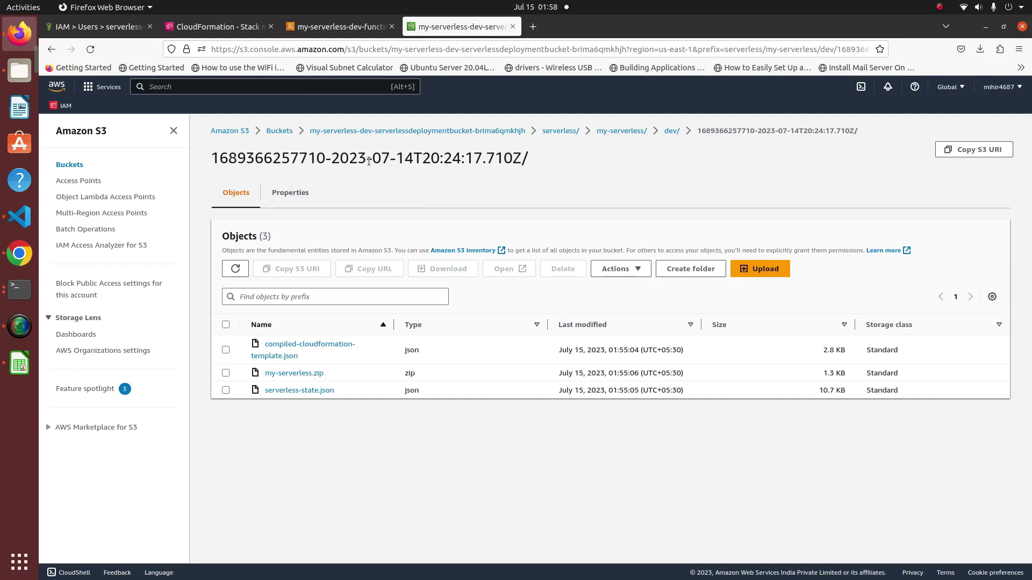
Switch to the Files window, open the .serverless folder inside my-serverless and check the full names of both CloudFormation template files
click(229, 27)
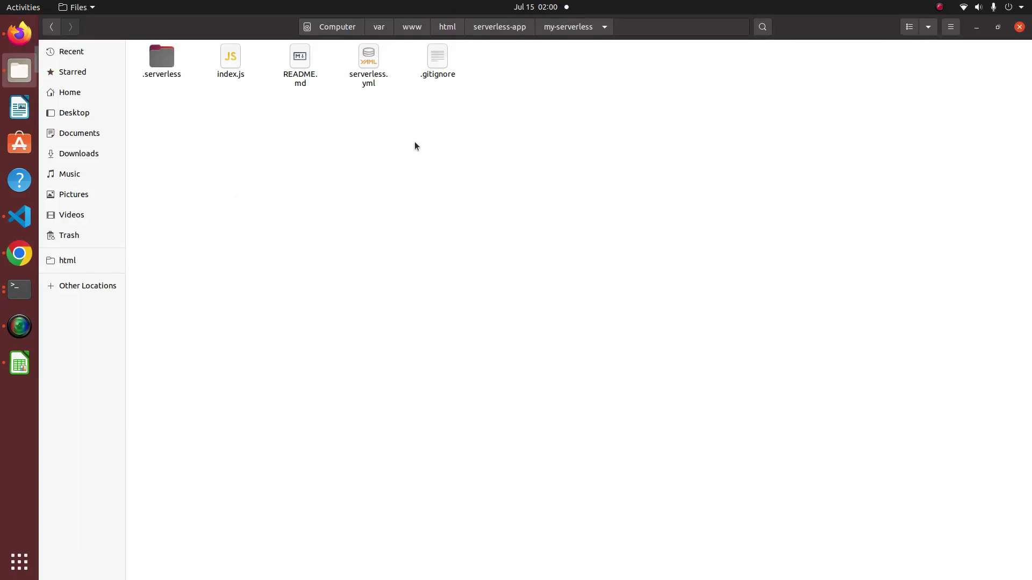
double_click(168, 65)
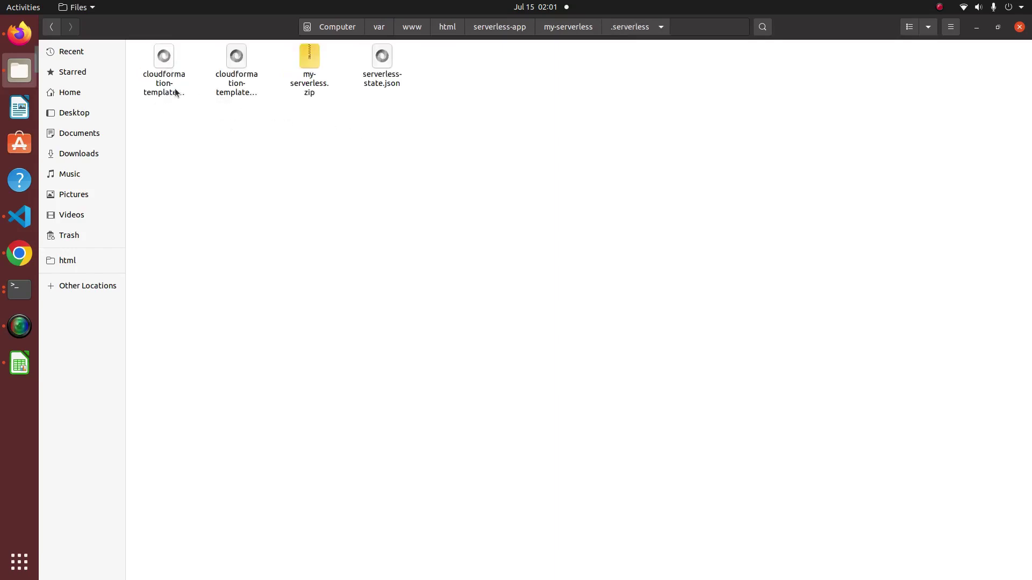
click(155, 85)
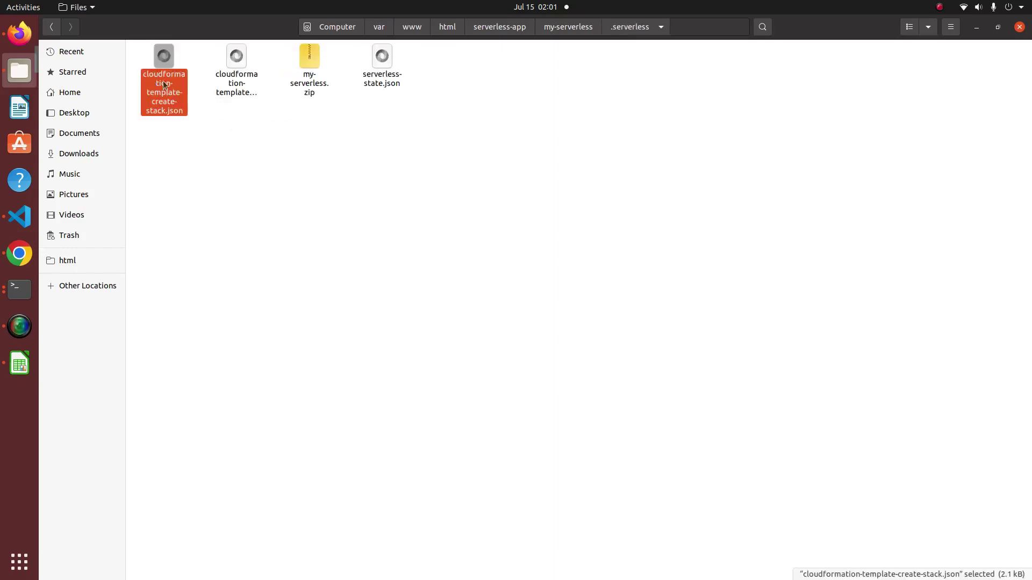
click(239, 78)
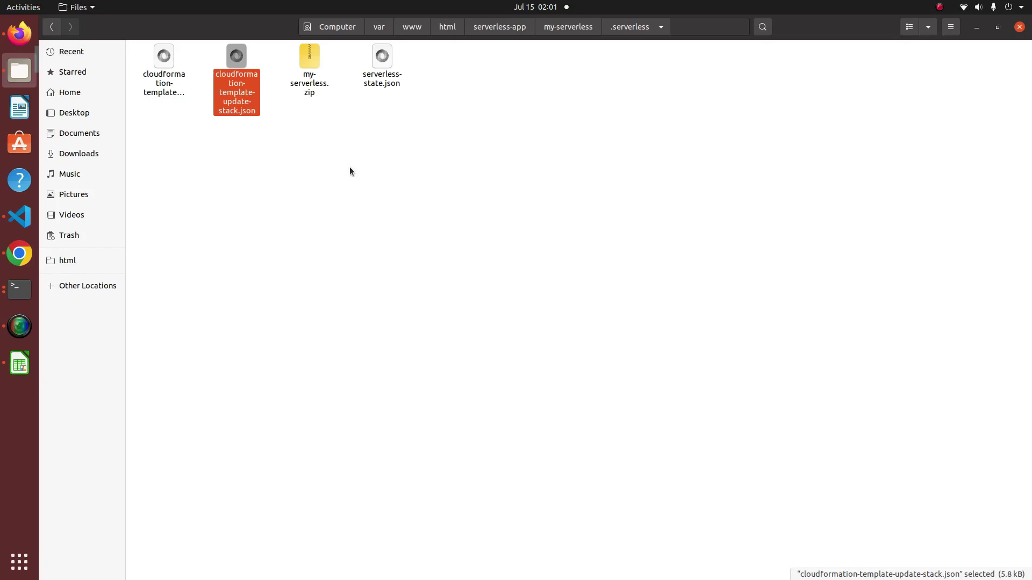
Look through cloudformation-template-create-stack.json, close it and select cloudformation-template-update-stack.json
double_click(163, 82)
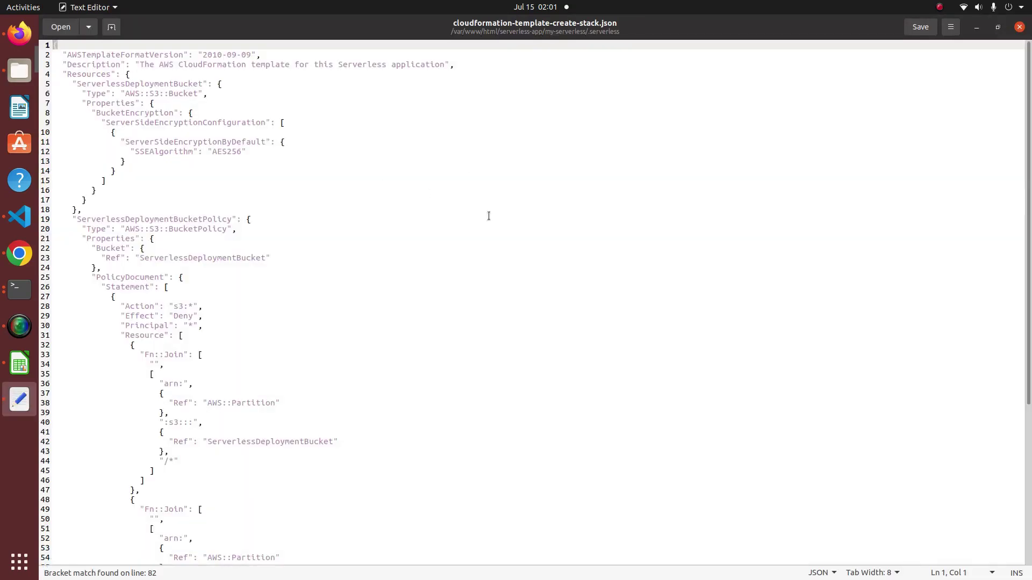
scroll(502, 223, down, 8)
scroll(504, 224, up, 2)
scroll(505, 224, up, 5)
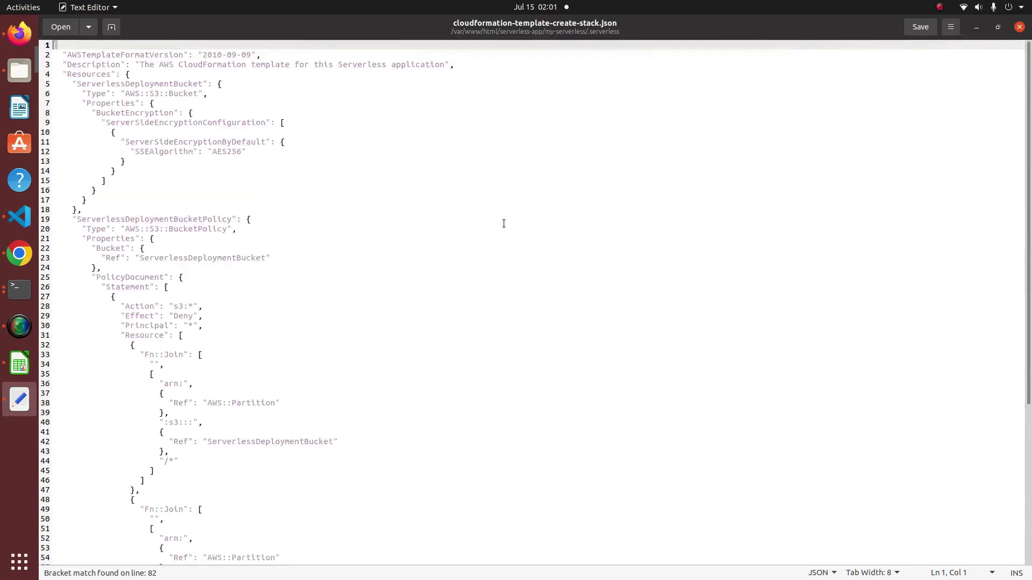
click(1018, 28)
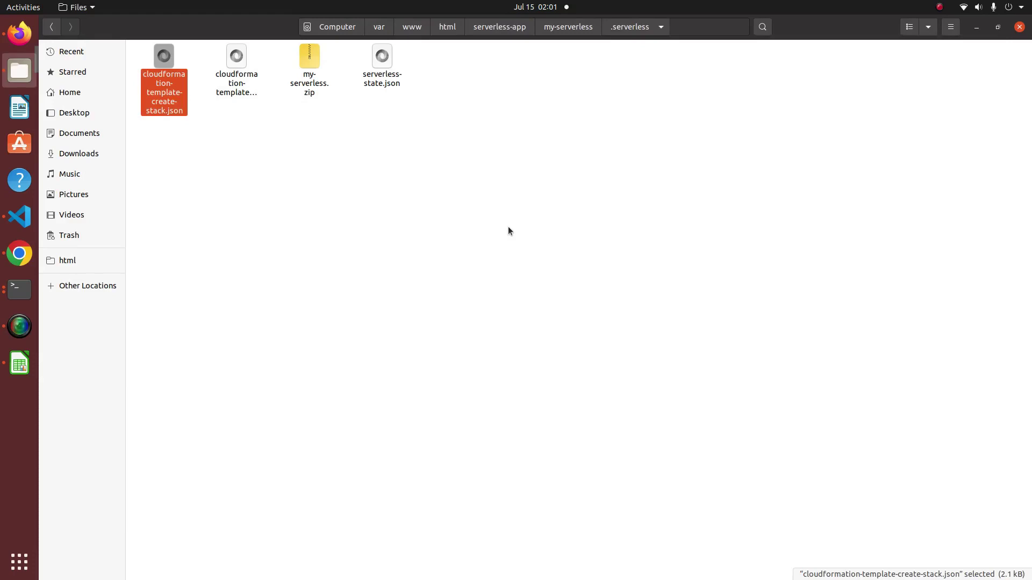
click(239, 88)
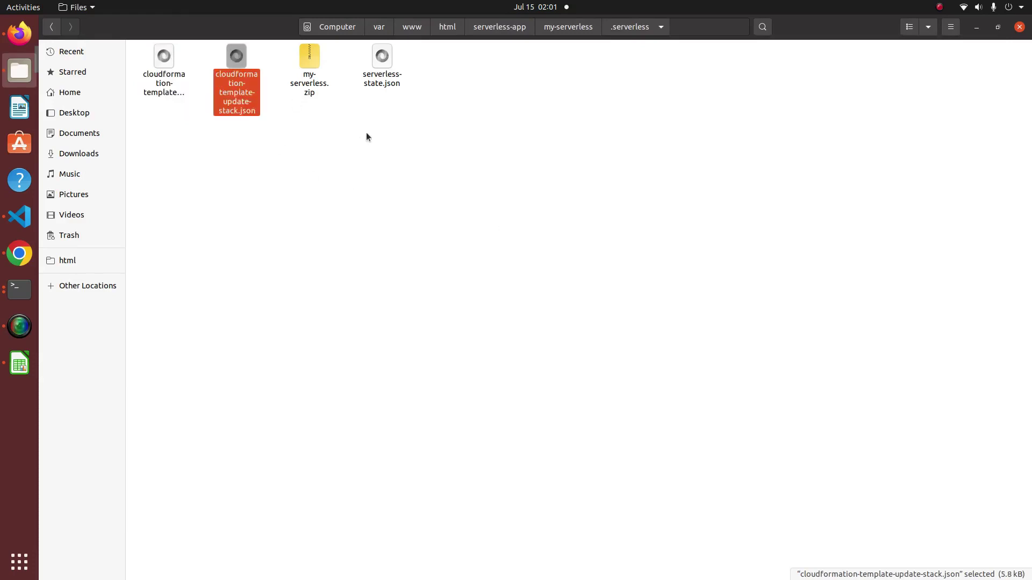
Open index.js from the my-serverless folder and insert "This is change , " at the start of the message text
click(565, 28)
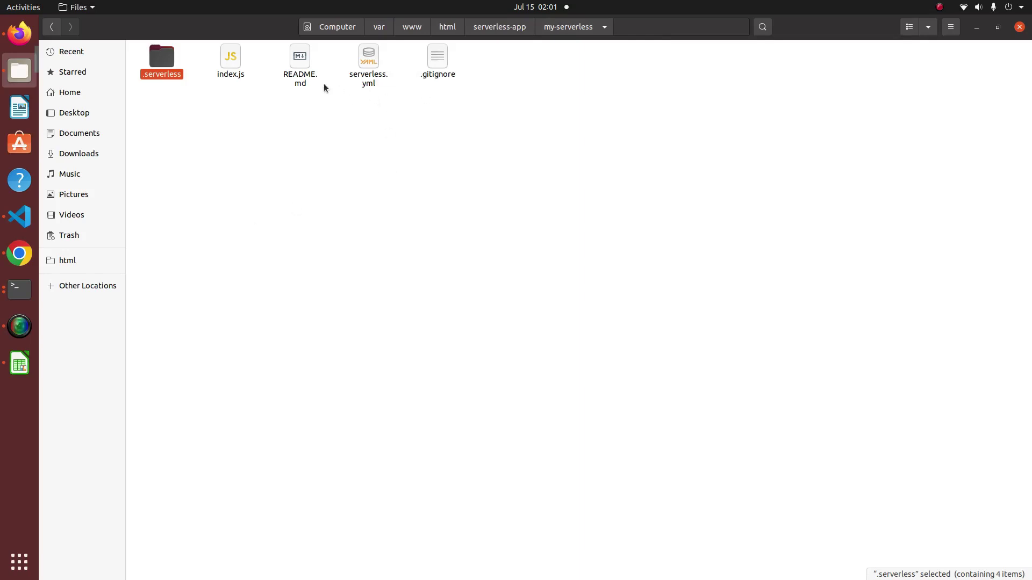
double_click(232, 64)
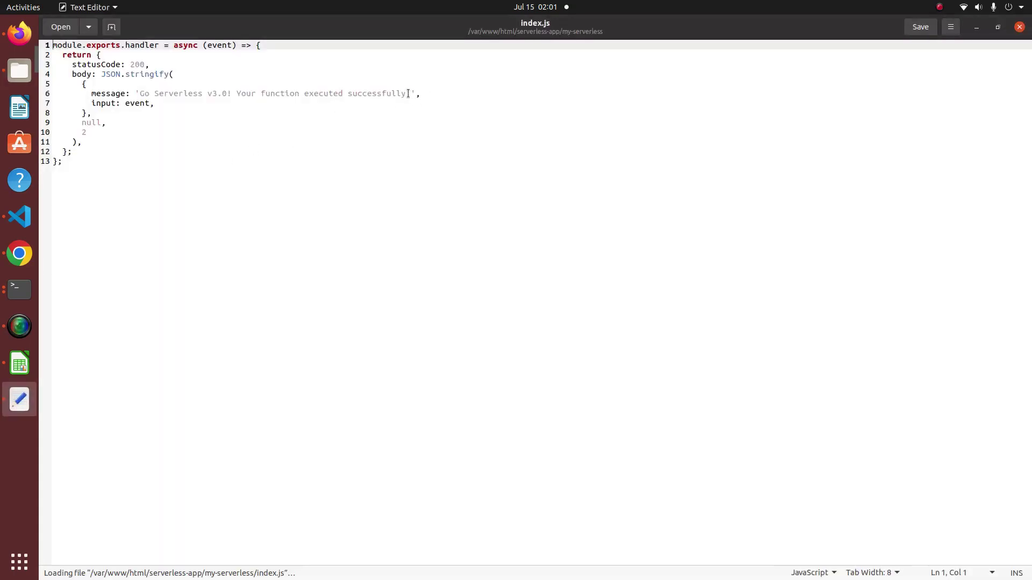
click(137, 93)
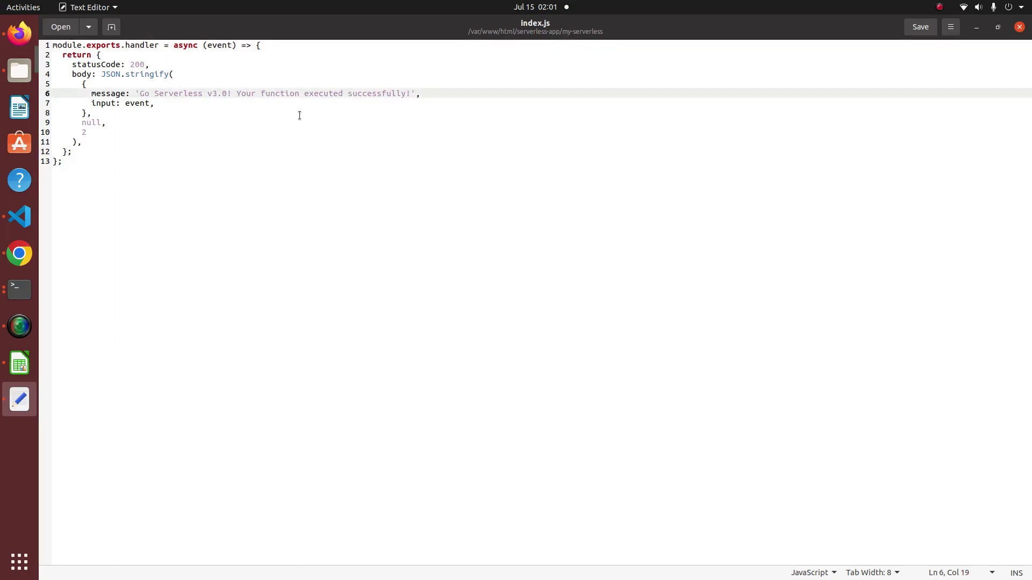
text(This )
text(is change )
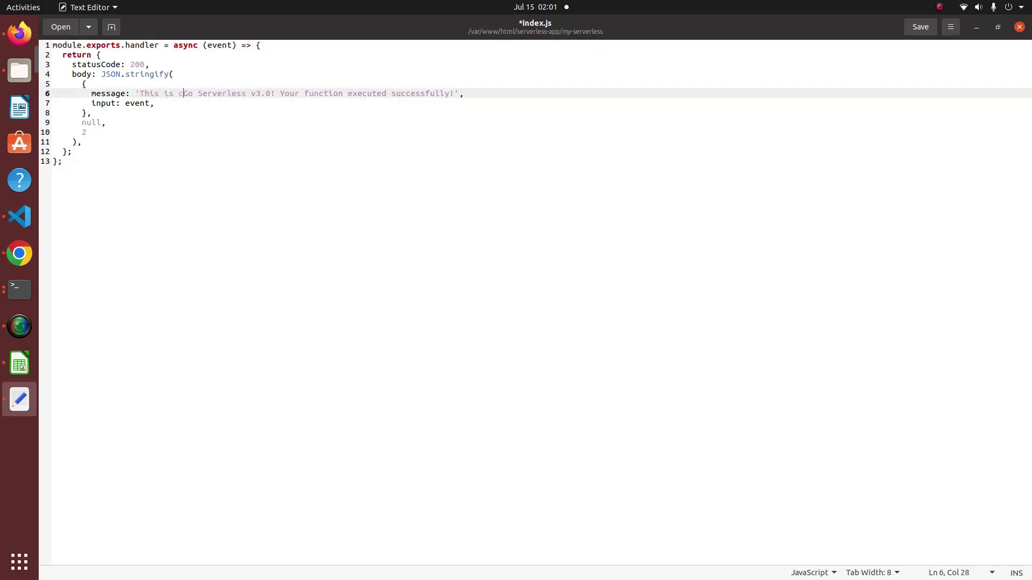
text(,)
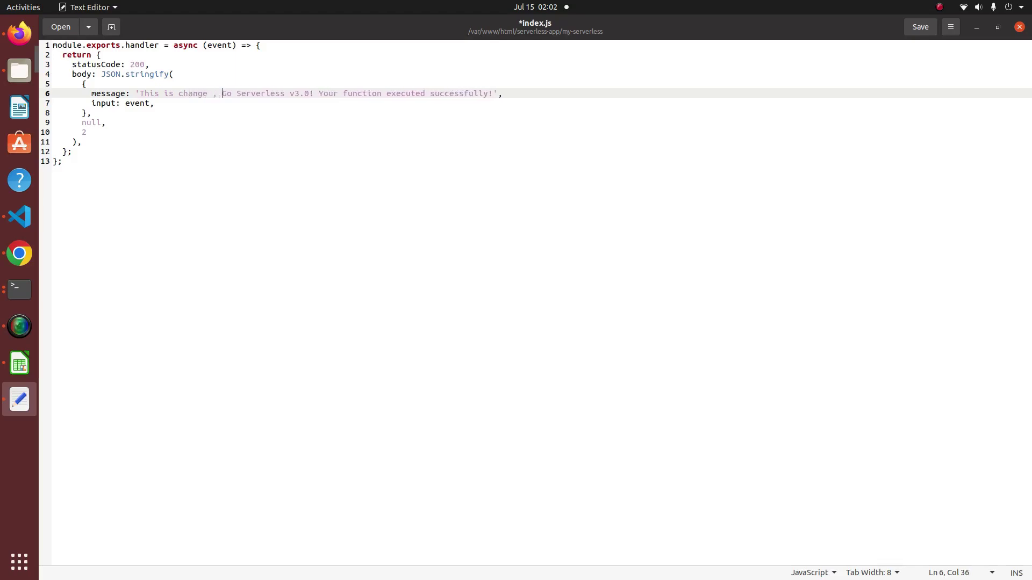
Delete the remaining text so the message reads "This is change", save index.js and close the editor
key(shift+Right)
key(shift+Right)
key(shift+Right)
key(shift+Right)
key(shift+Right)
key(shift+Right)
key(shift+Right)
key(shift+Right)
key(shift+Right)
key(shift+Right)
key(shift+Right)
key(shift+Right)
key(shift+Right)
key(shift+Right)
key(shift+Right)
key(shift+Right)
key(shift+Right)
key(shift+Right)
key(shift+Right)
key(shift+Right)
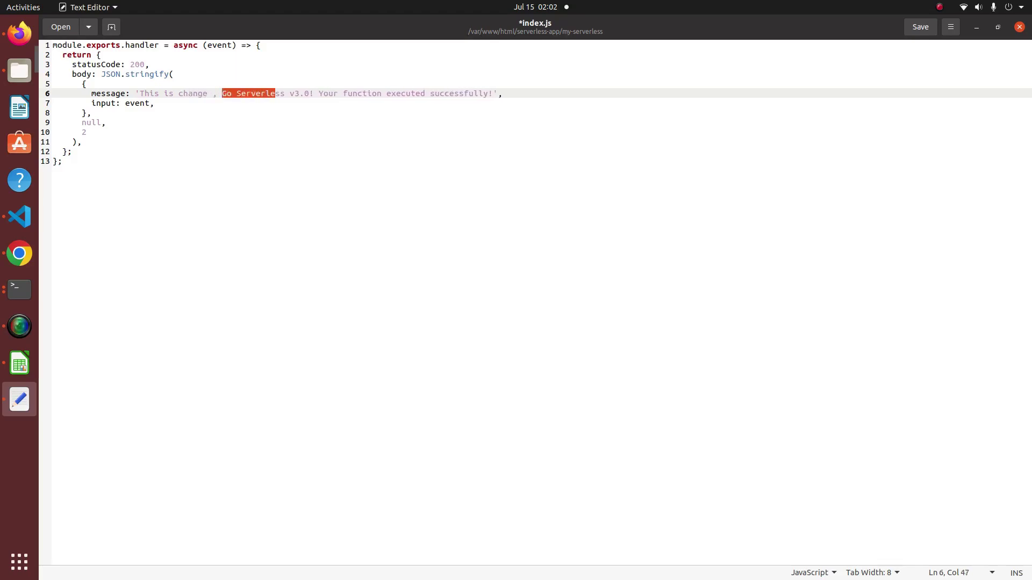
key(shift+Right)
key(shift+Right)
key(shift+Right)
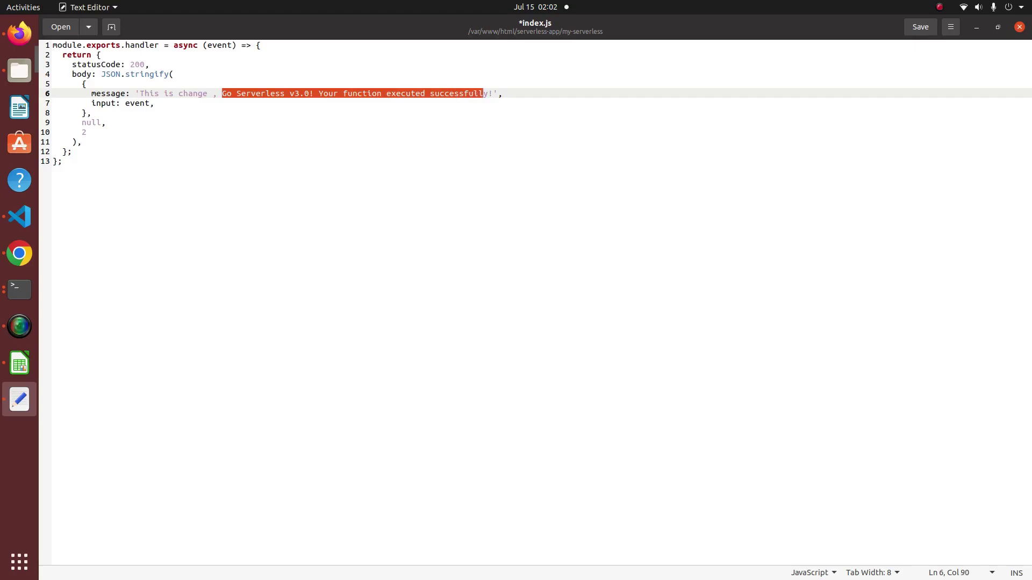
key(BackSpace)
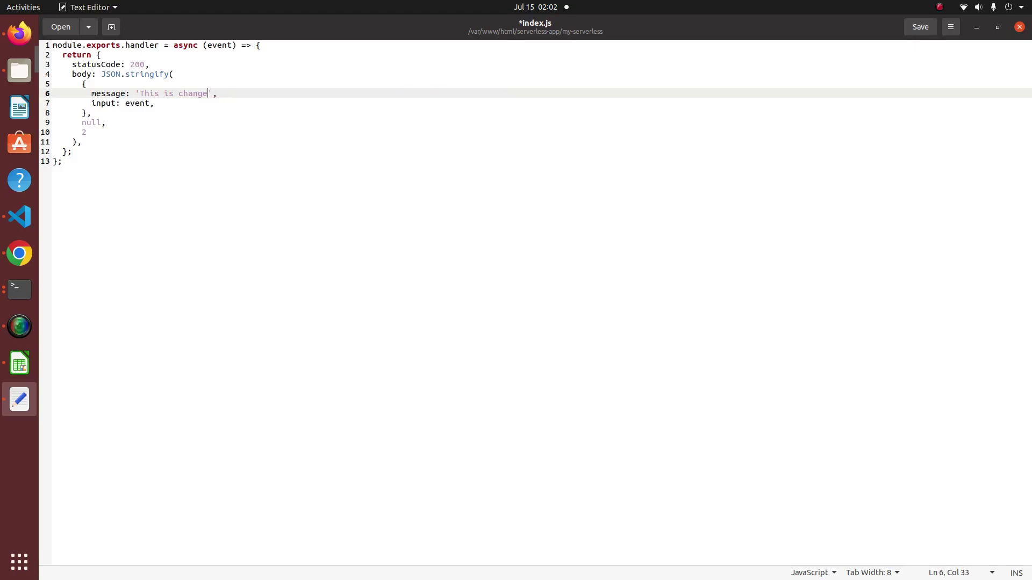
key(ctrl+s)
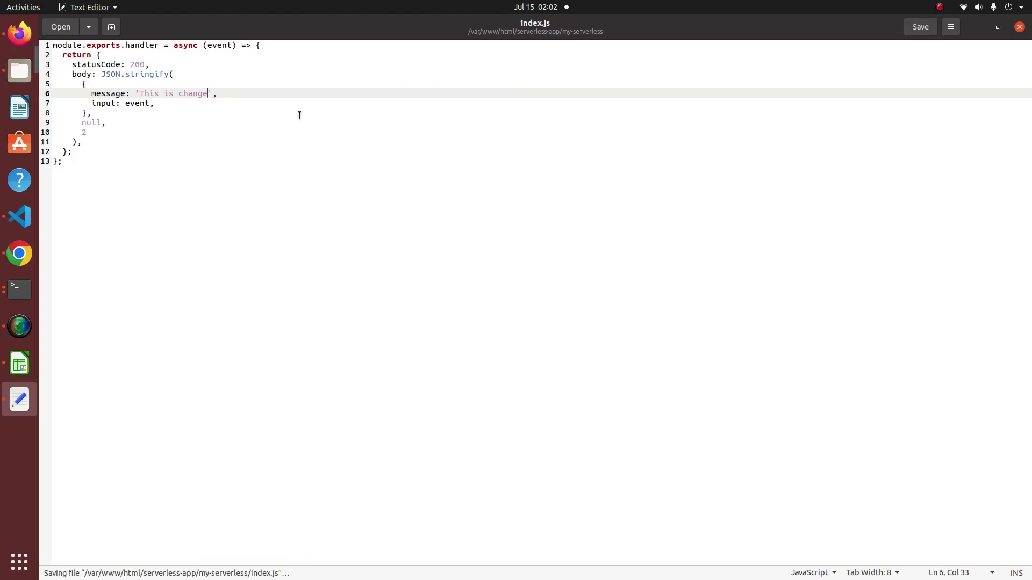
click(1019, 27)
Switch to the terminal and run serverless deploy again in the my-serverless folder
key(alt+Tab)
key(alt+Tab)
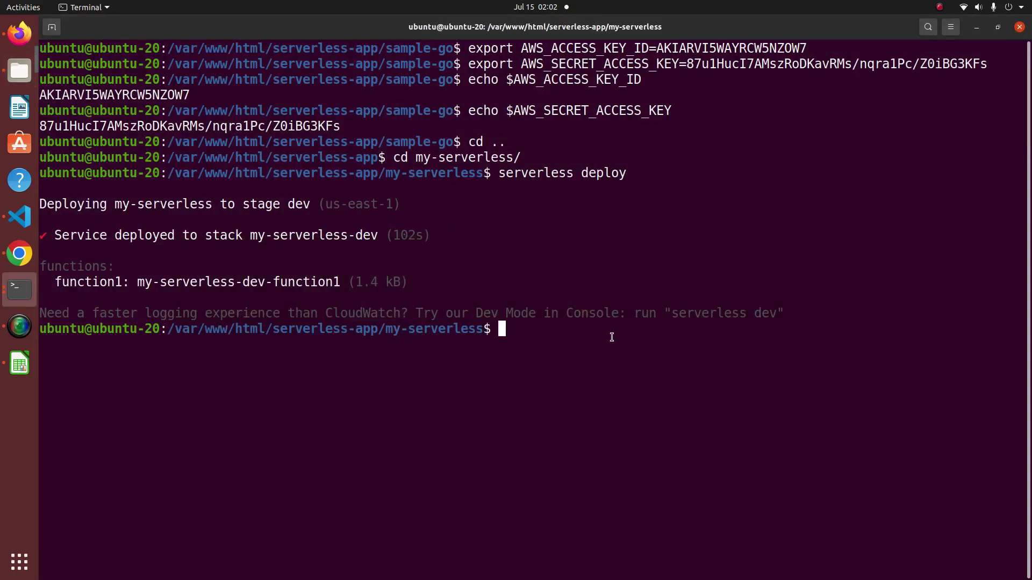
key(Up)
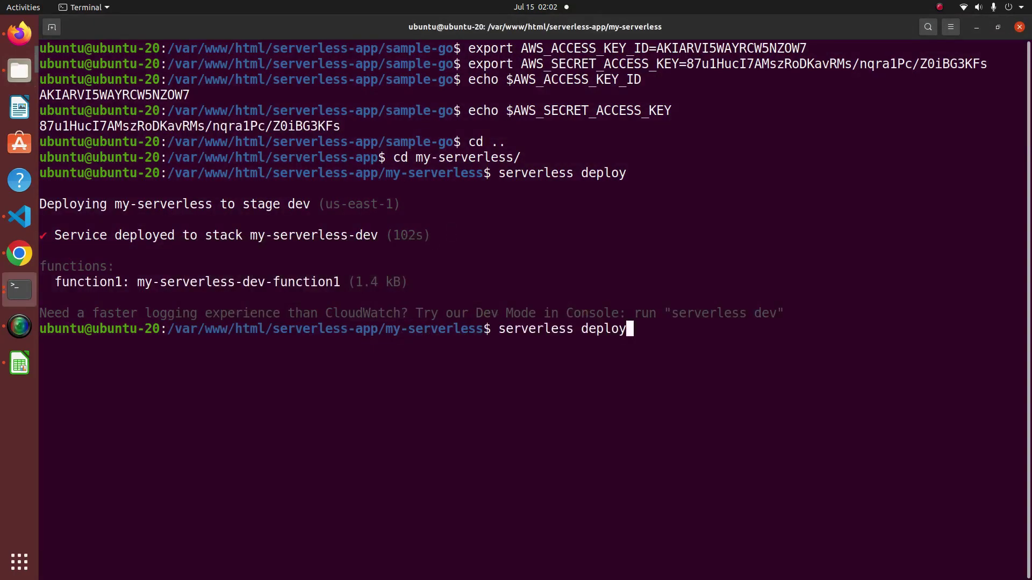
key(Return)
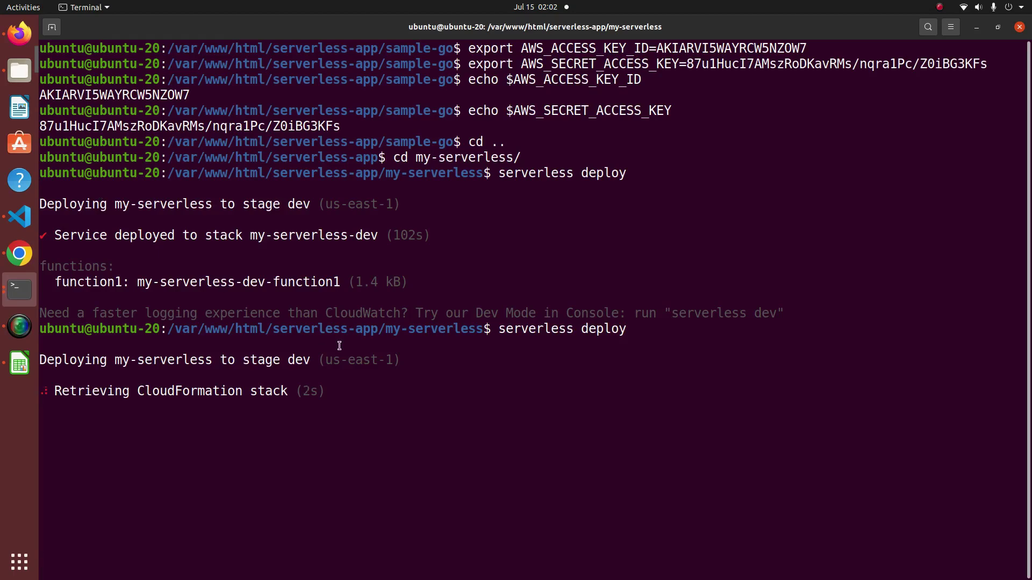
Switch to Firefox and view the resources of the my-serverless-dev stack in CloudFormation
click(16, 37)
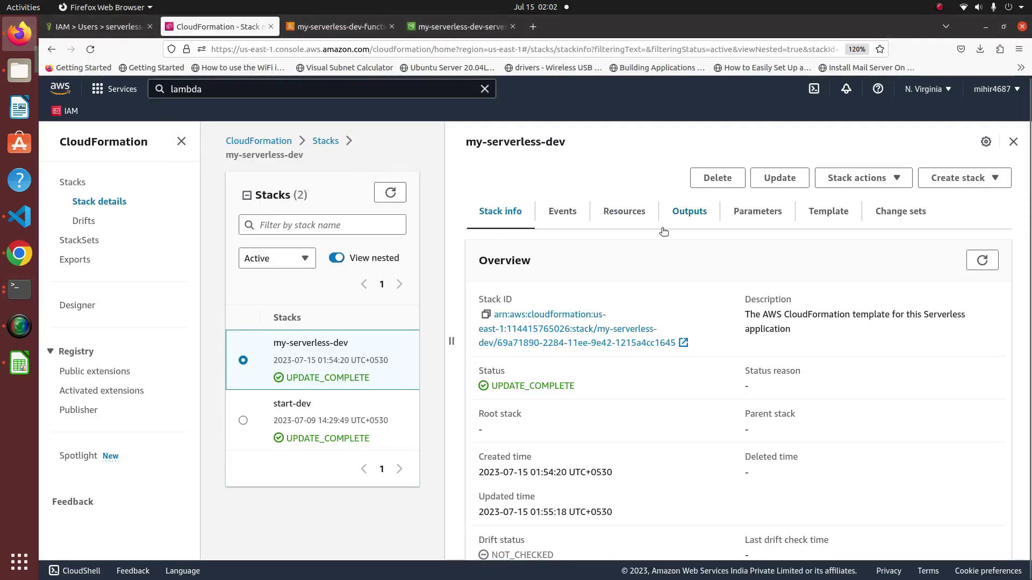
click(617, 213)
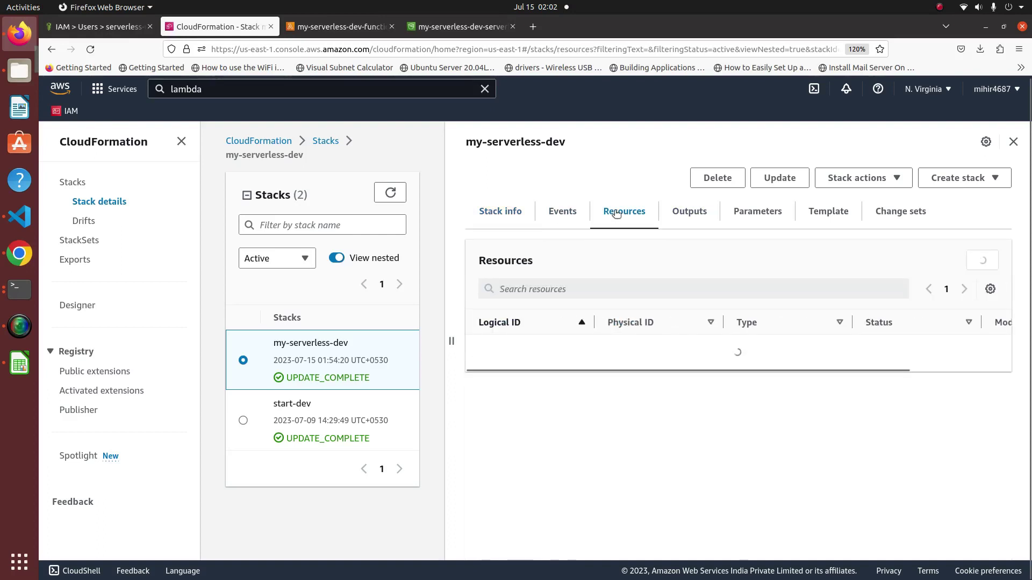
Refresh the CloudFormation stack list and check the redeployment in the terminal and in the my-serverless-dev stack info in Firefox
click(500, 211)
click(392, 190)
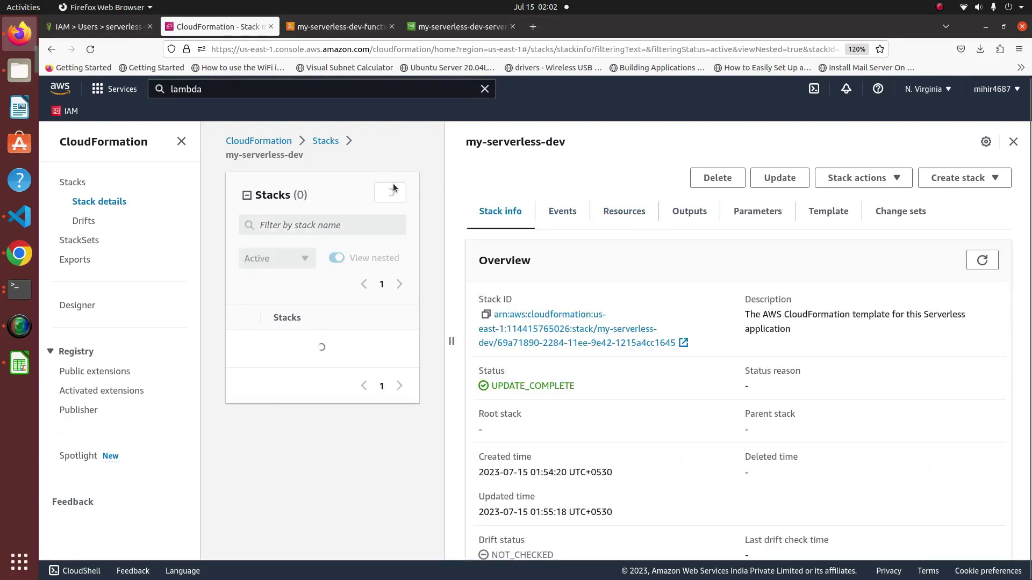
key(alt+Tab)
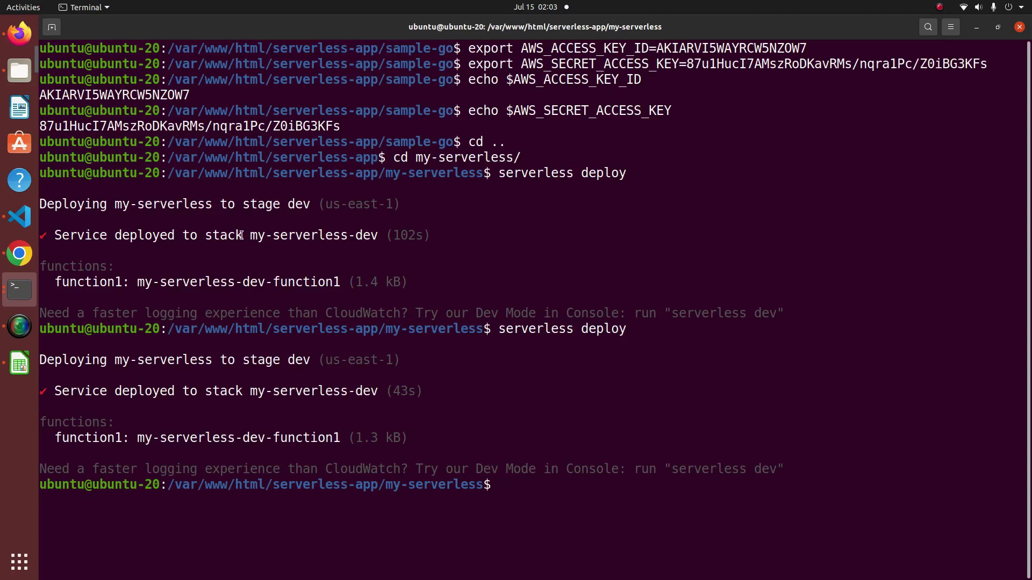
click(3, 40)
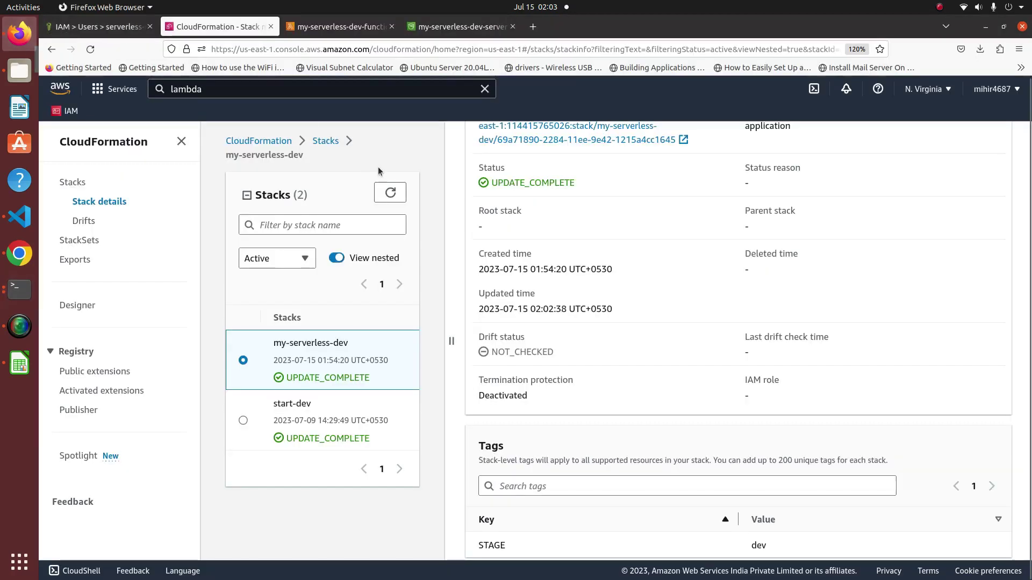
scroll(550, 225, up, 3)
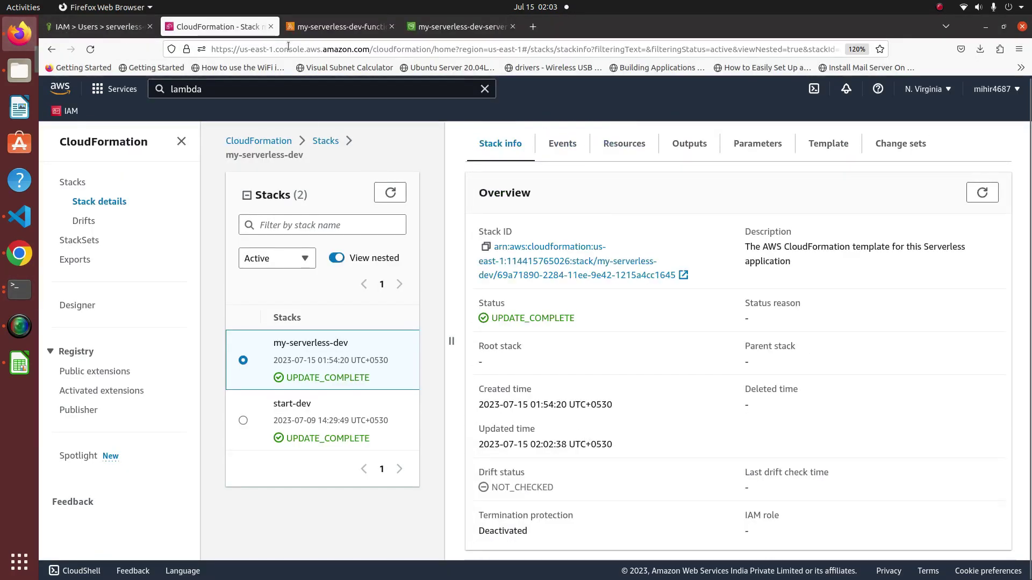
Reload the my-serverless-dev-function1 Lambda page and examine the message text in the deployed index.js, highlighting it
click(309, 34)
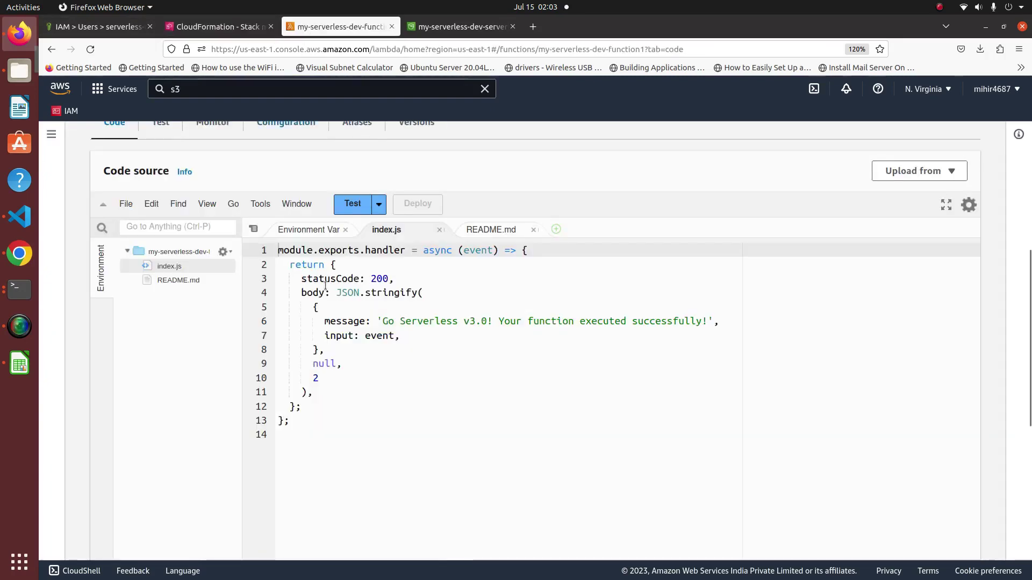
click(91, 50)
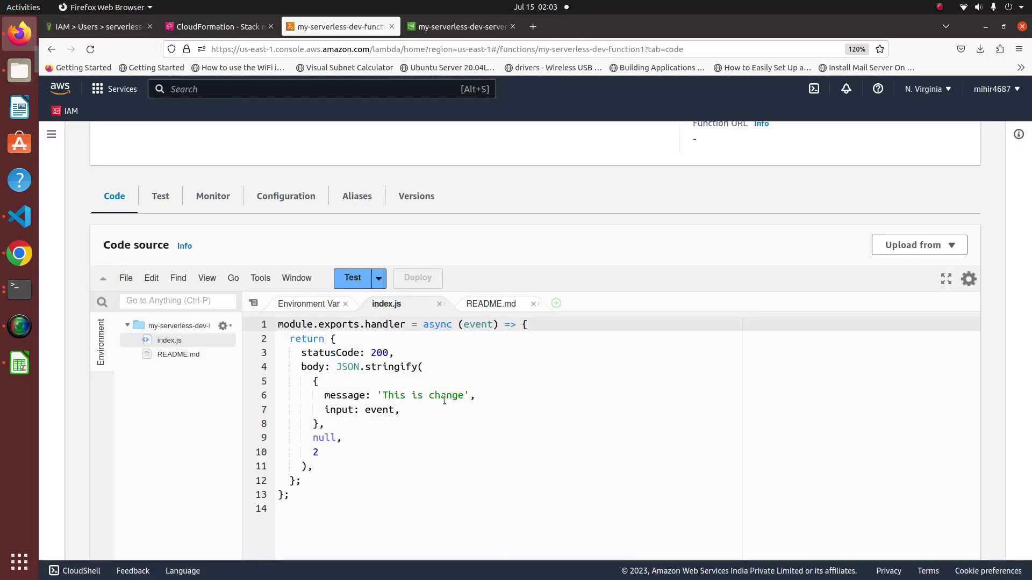
drag(384, 396, 465, 399)
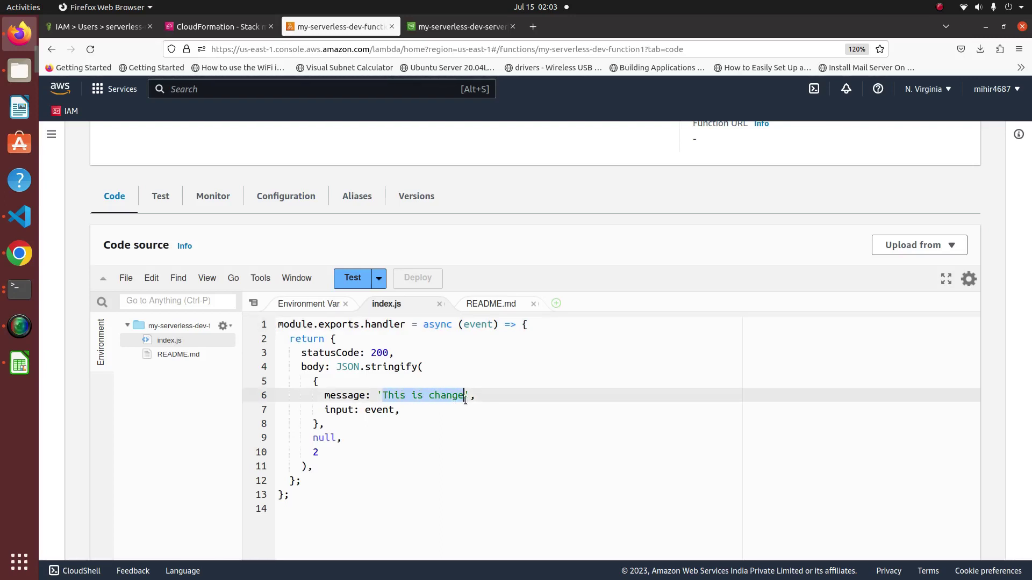
click(517, 395)
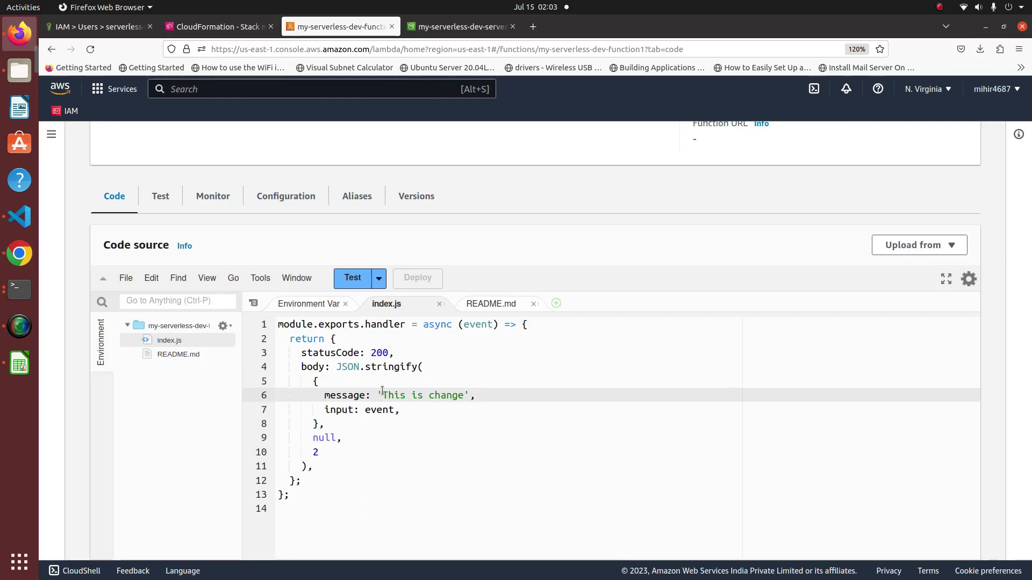
drag(382, 396, 461, 396)
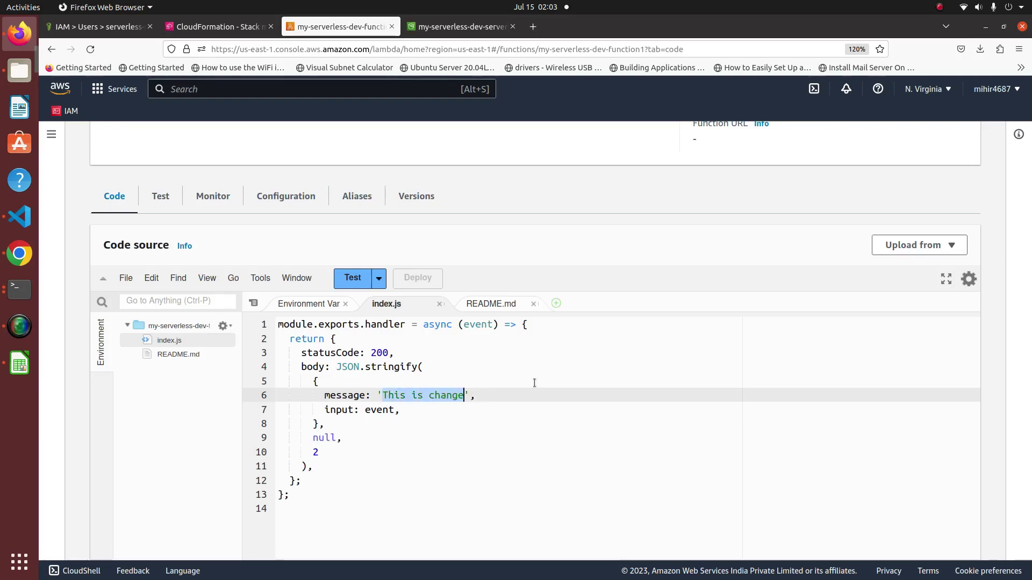